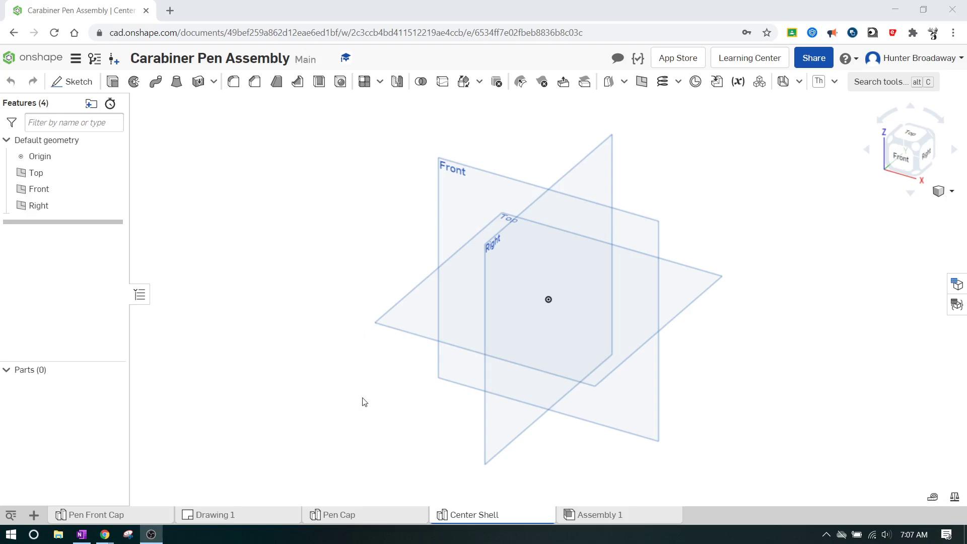
# Step: Check the Pen Cap part studio for reference, then return to Center Shell
pyautogui.click(364, 522)
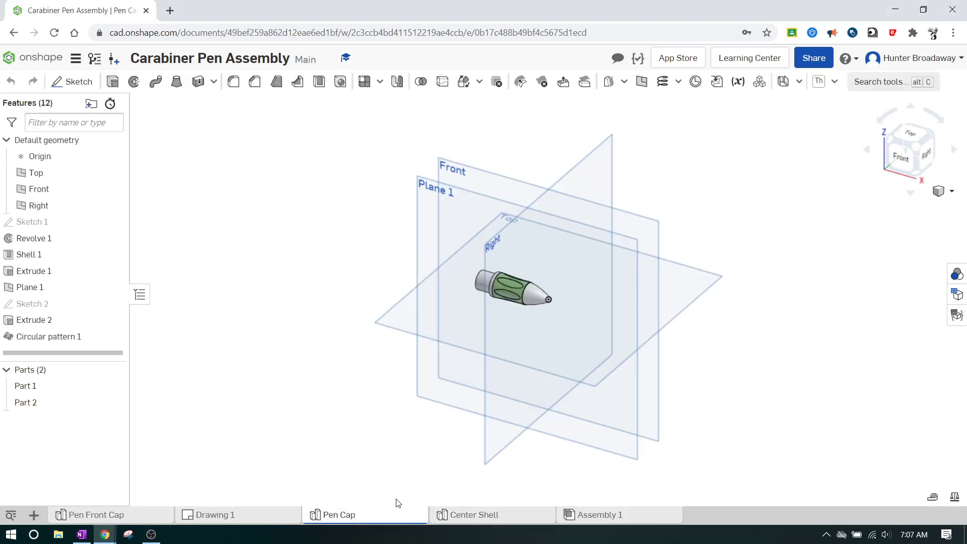
pyautogui.scroll(5, 522, 333)
pyautogui.scroll(-5, 506, 274)
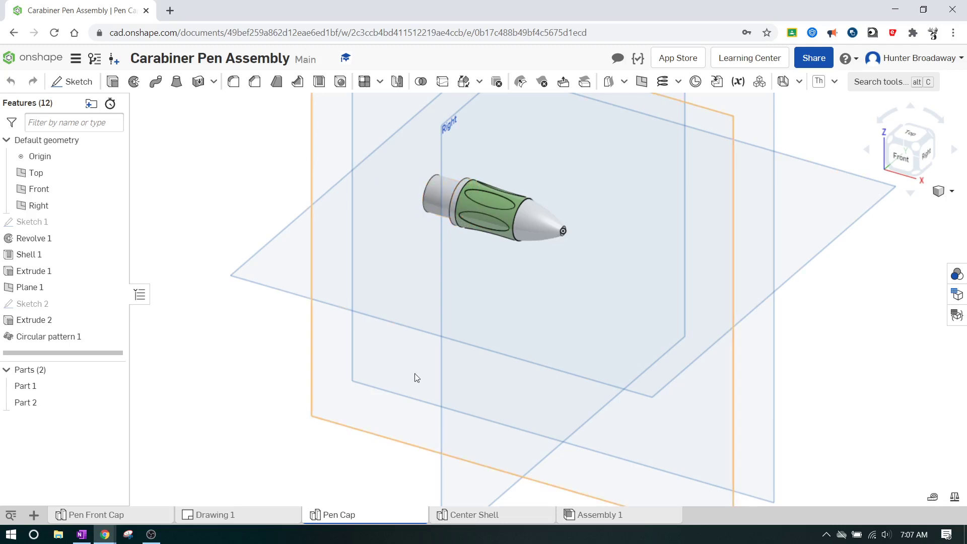
pyautogui.moveTo(446, 341); pyautogui.dragTo(415, 388, button='middle')
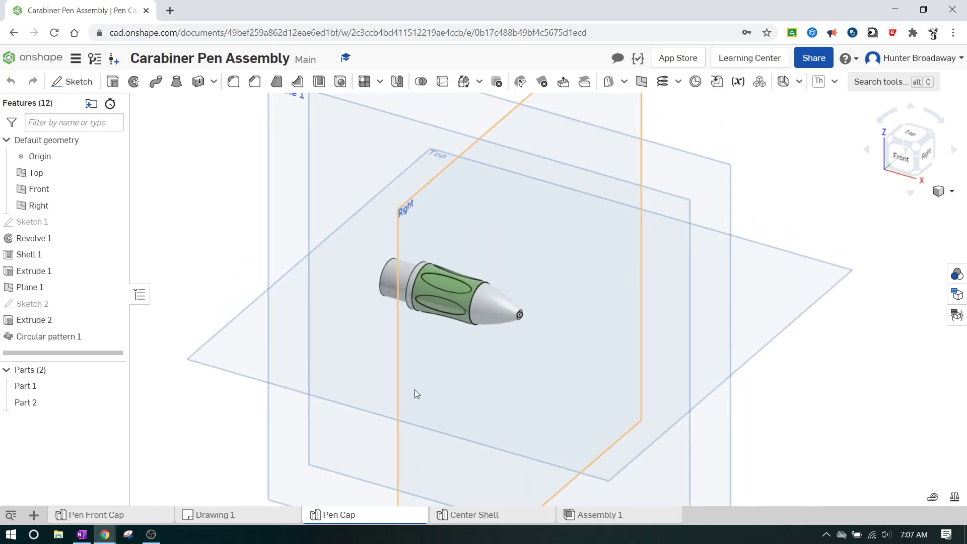
pyautogui.click(481, 514)
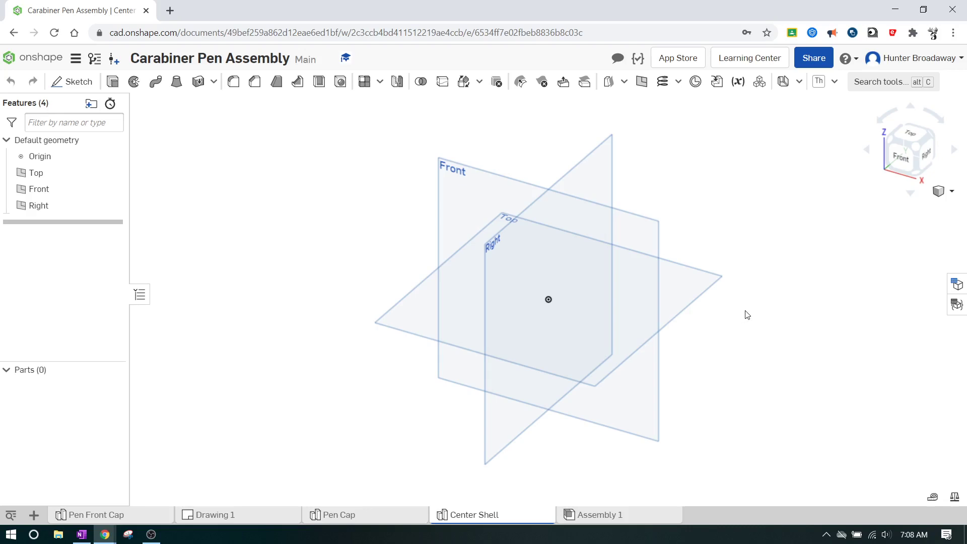
# Step: Start a new sketch on the Top plane, viewed from directly above
pyautogui.scroll(2, 730, 331)
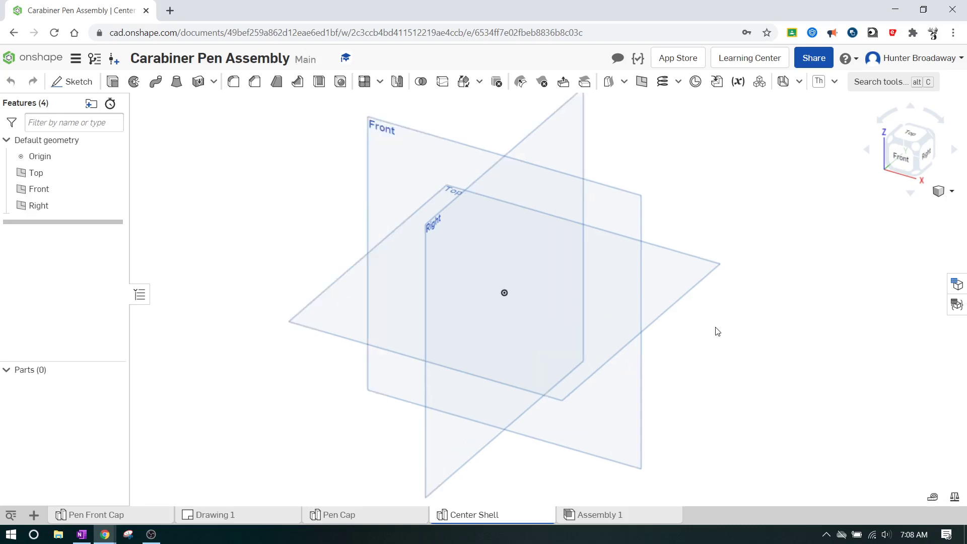
pyautogui.scroll(2, 690, 316)
pyautogui.scroll(-2, 563, 282)
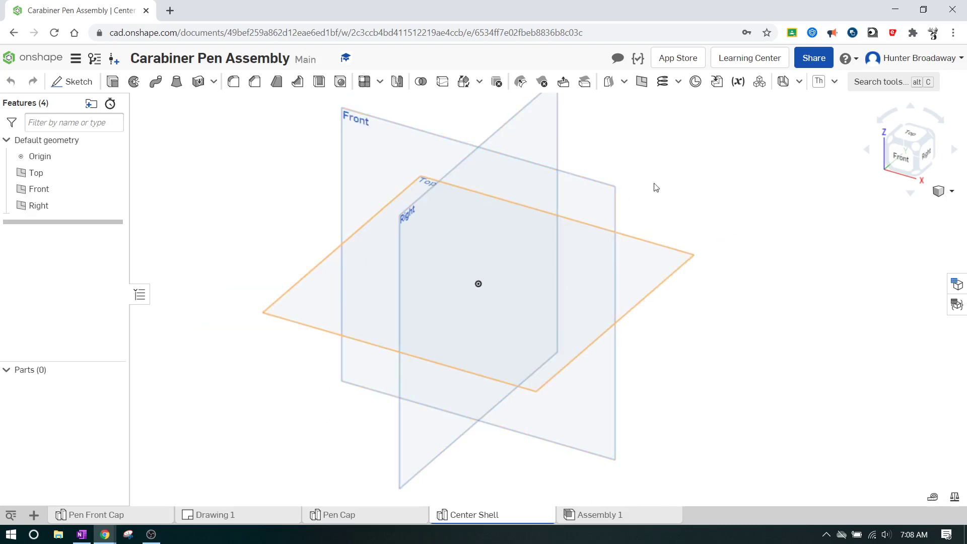
pyautogui.click(913, 131)
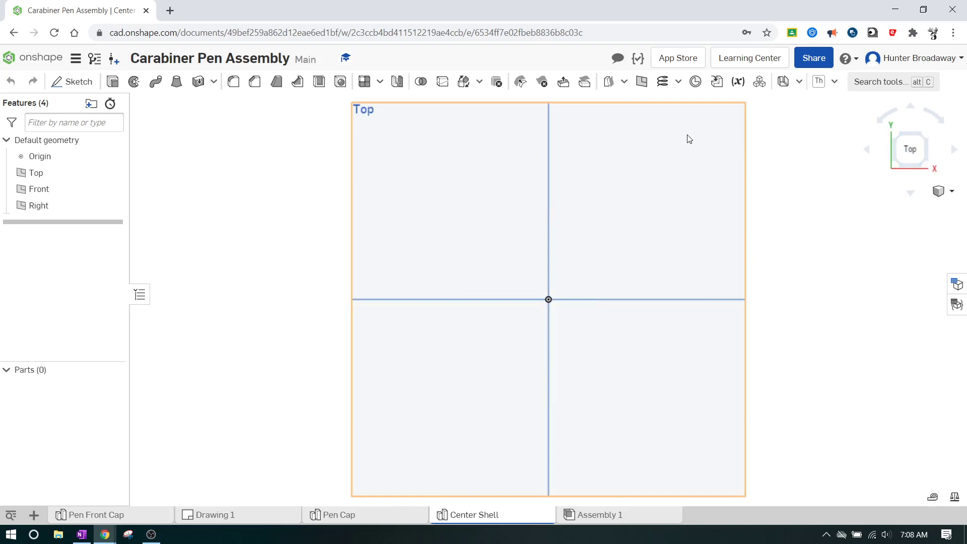
pyautogui.click(75, 82)
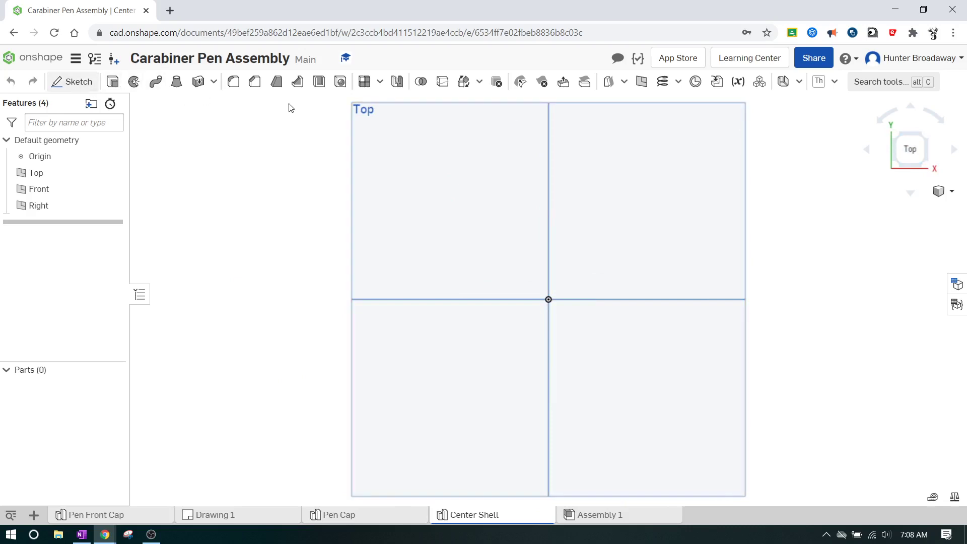
pyautogui.click(365, 110)
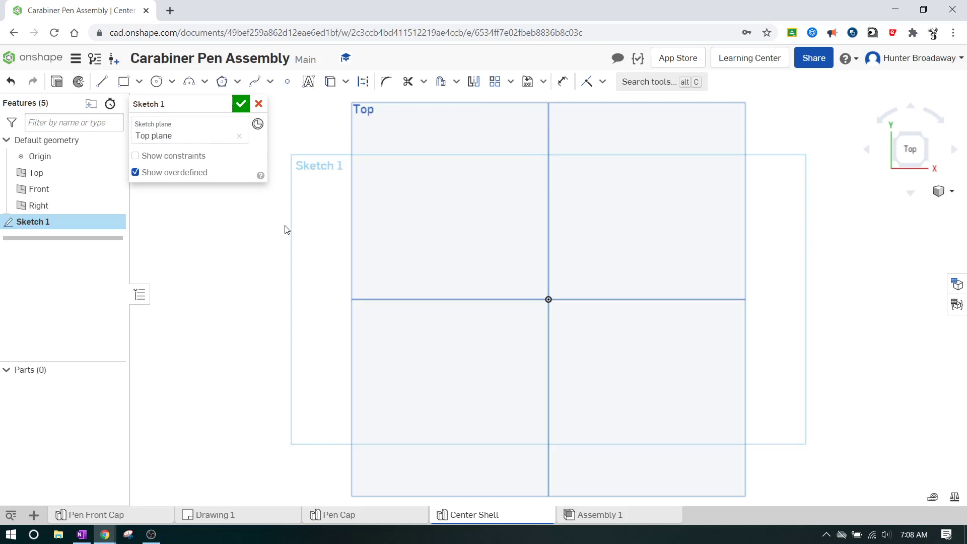
# Step: Draw a centre-point circle at the origin and dimension it to 0.67 diameter
pyautogui.click(156, 82)
pyautogui.click(549, 299)
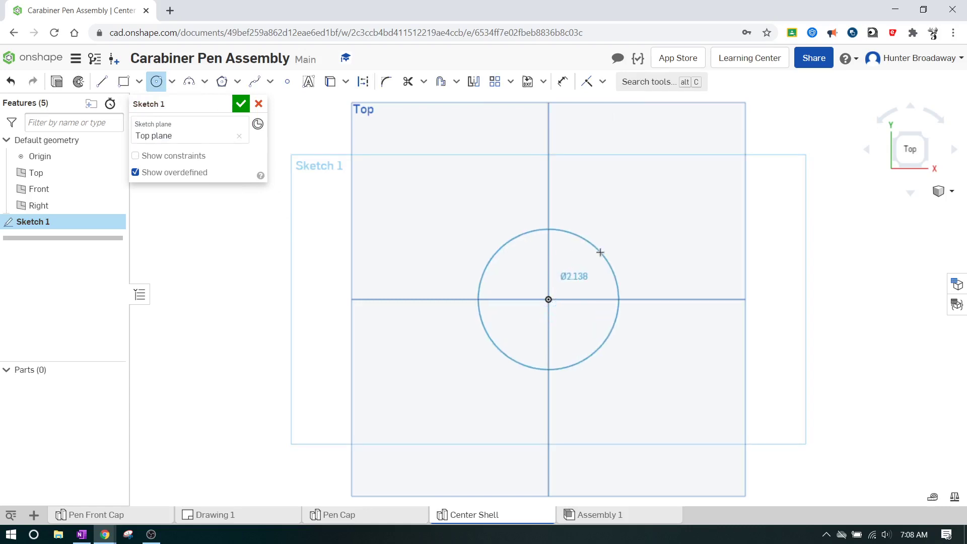
pyautogui.click(600, 251)
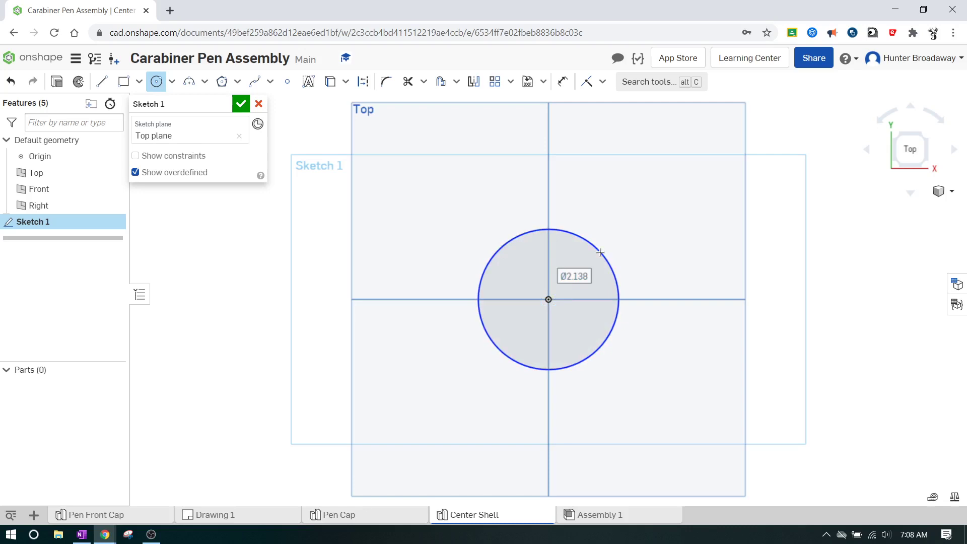
pyautogui.press('BackSpace')
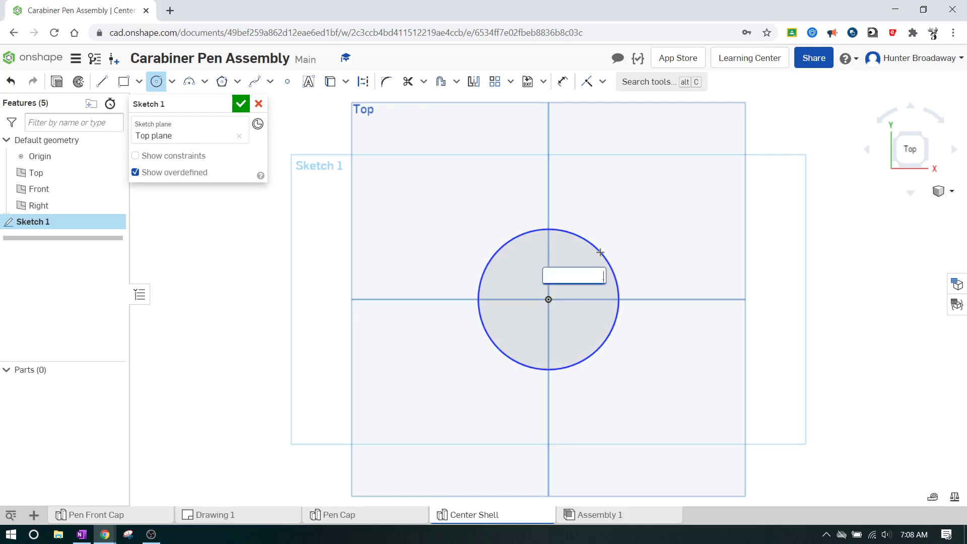
pyautogui.write('.67')
pyautogui.press('Return')
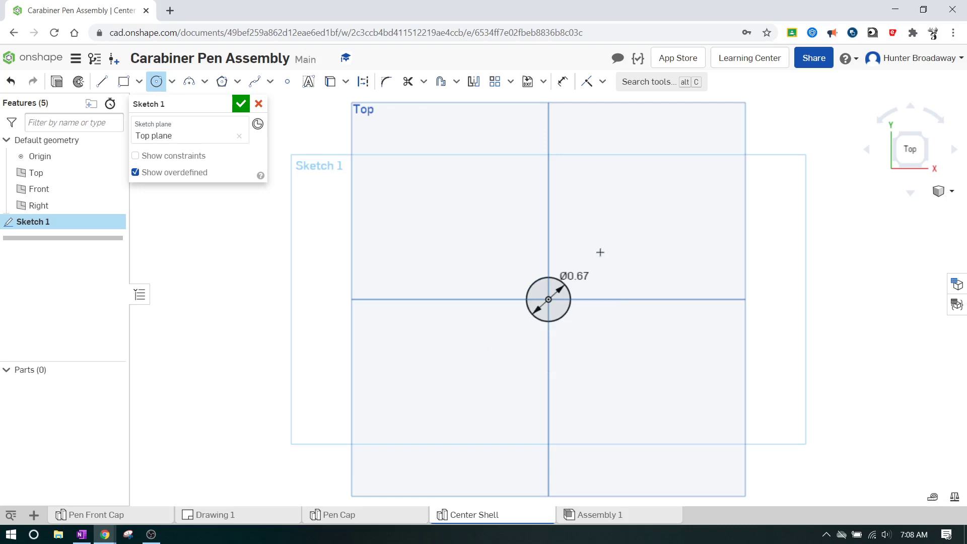
# Step: Close Sketch 1 and extrude the circle 1.425 in into a solid cylinder
pyautogui.click(241, 104)
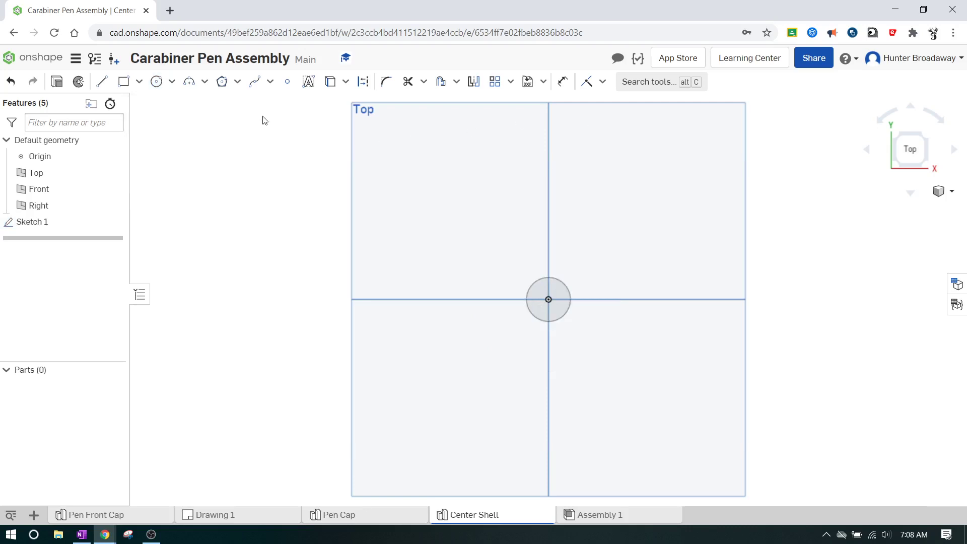
pyautogui.click(899, 170)
pyautogui.moveTo(697, 211); pyautogui.dragTo(658, 209, button='right')
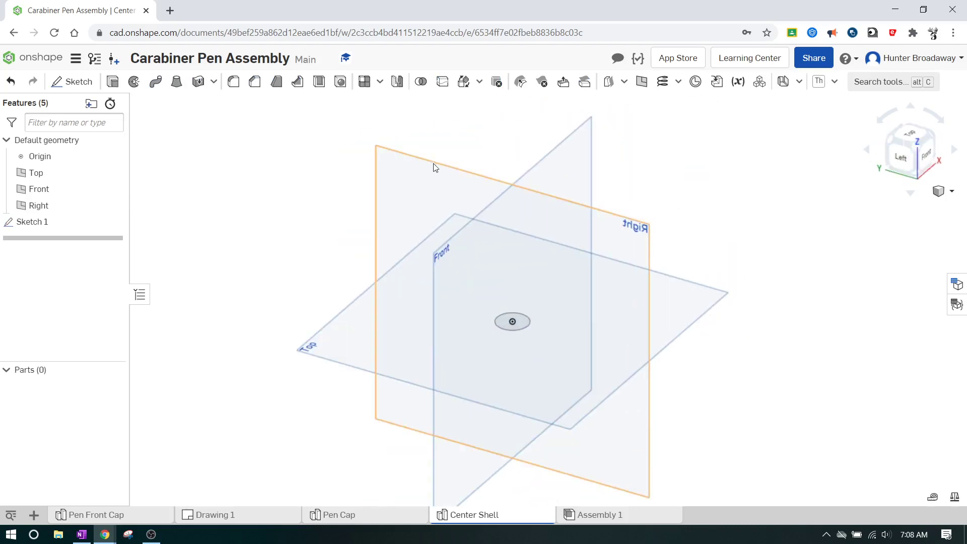
pyautogui.click(112, 82)
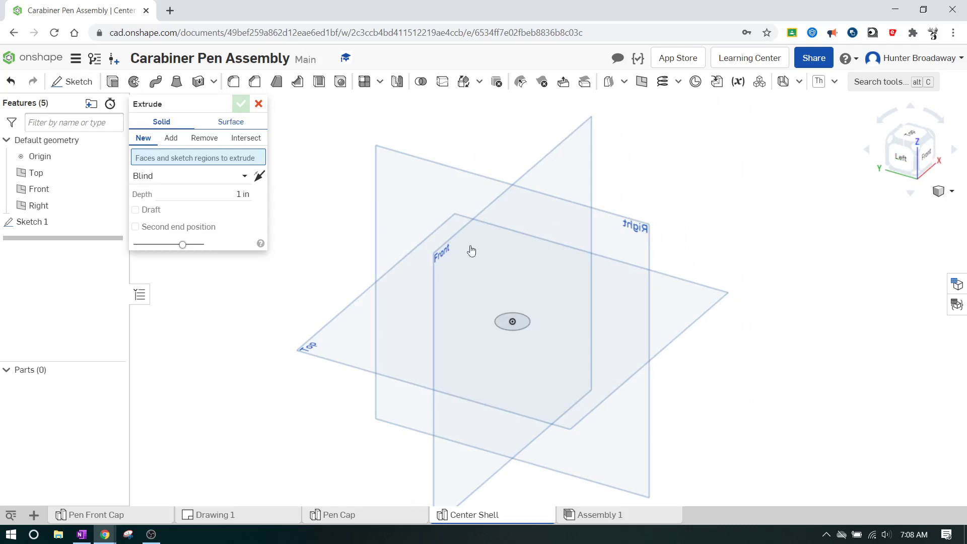
pyautogui.click(525, 322)
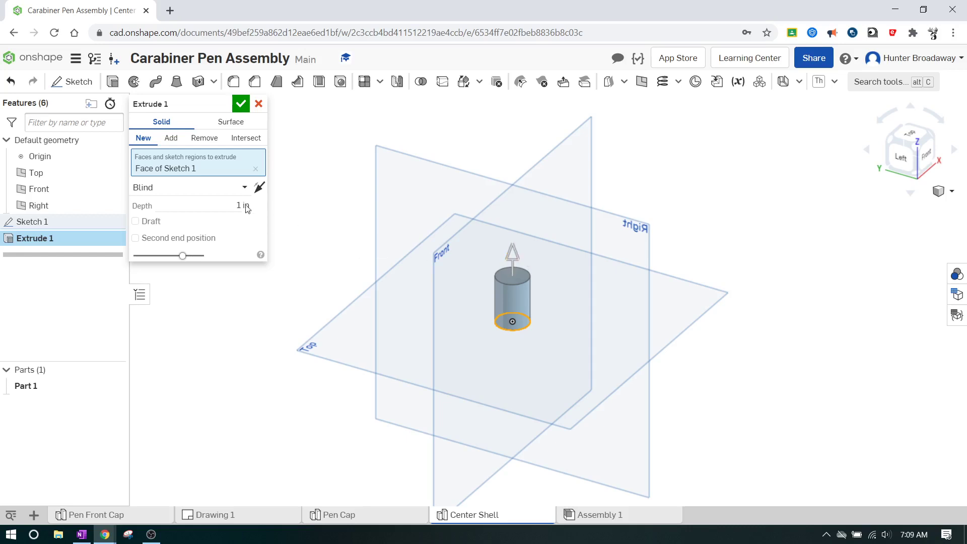
pyautogui.click(226, 207)
pyautogui.write('1.425')
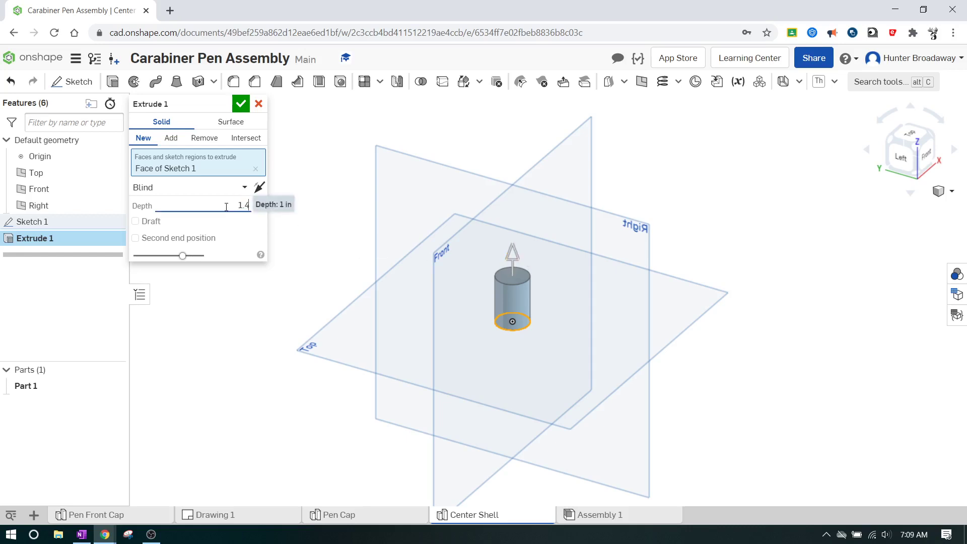
pyautogui.click(241, 104)
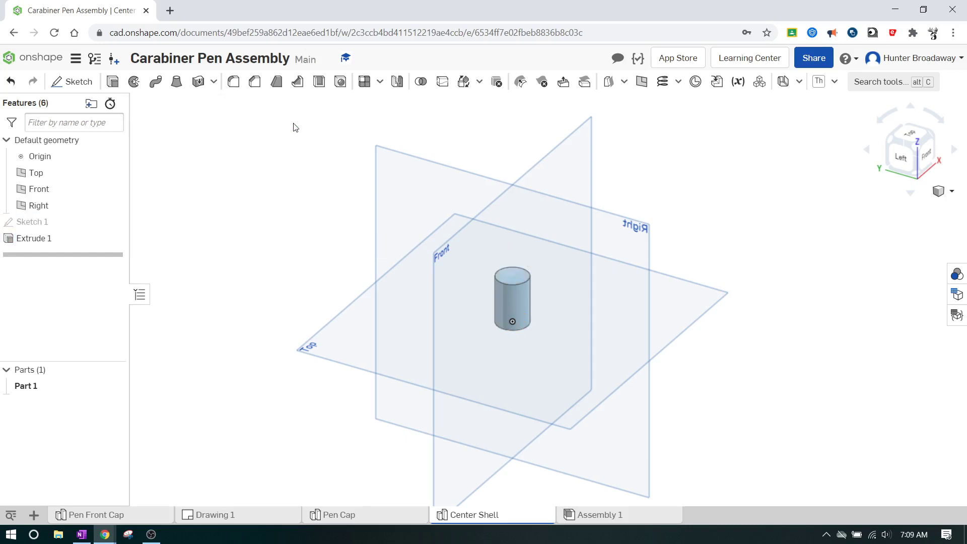
pyautogui.scroll(3, 545, 223)
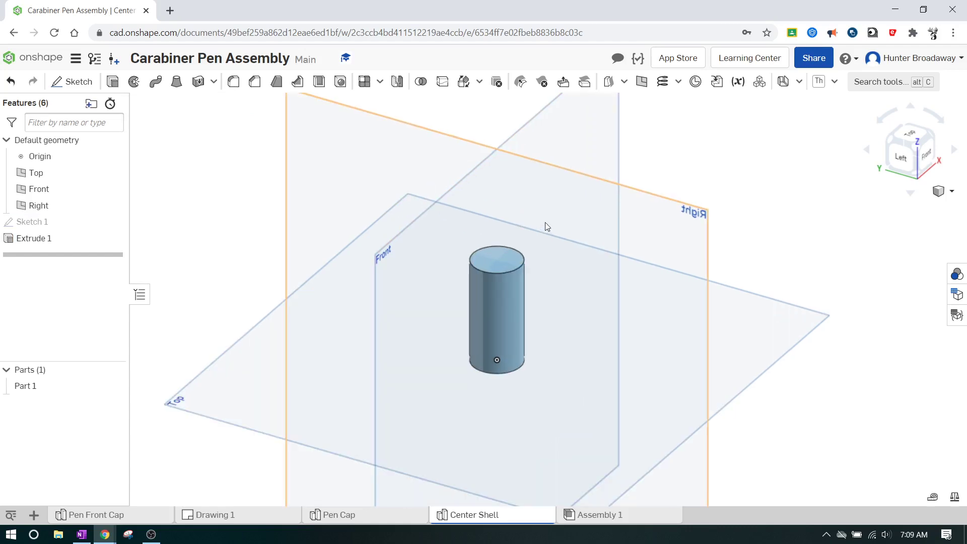
# Step: Reopen Extrude 1, enable draft, and keep a single-direction Blind end type
pyautogui.rightClick(52, 241)
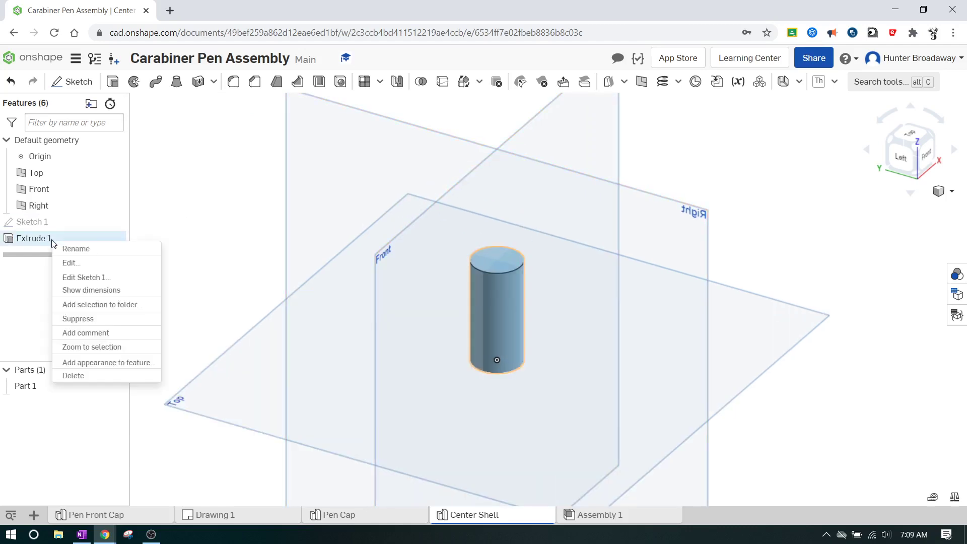
pyautogui.click(72, 262)
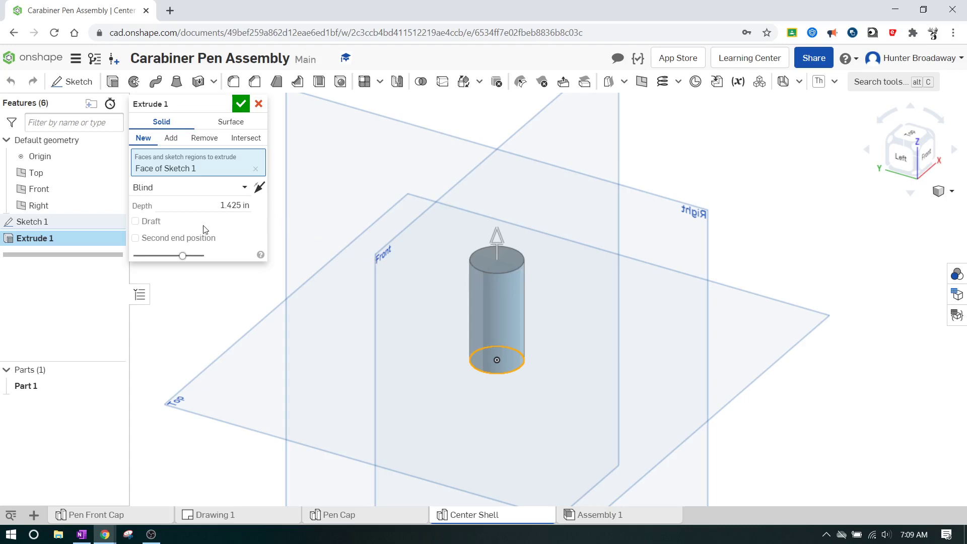
pyautogui.click(152, 223)
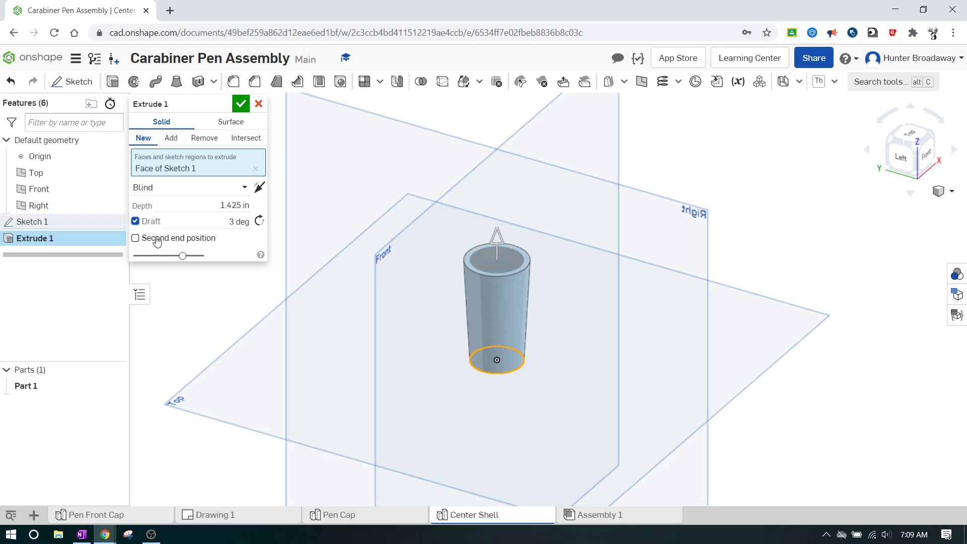
pyautogui.click(180, 239)
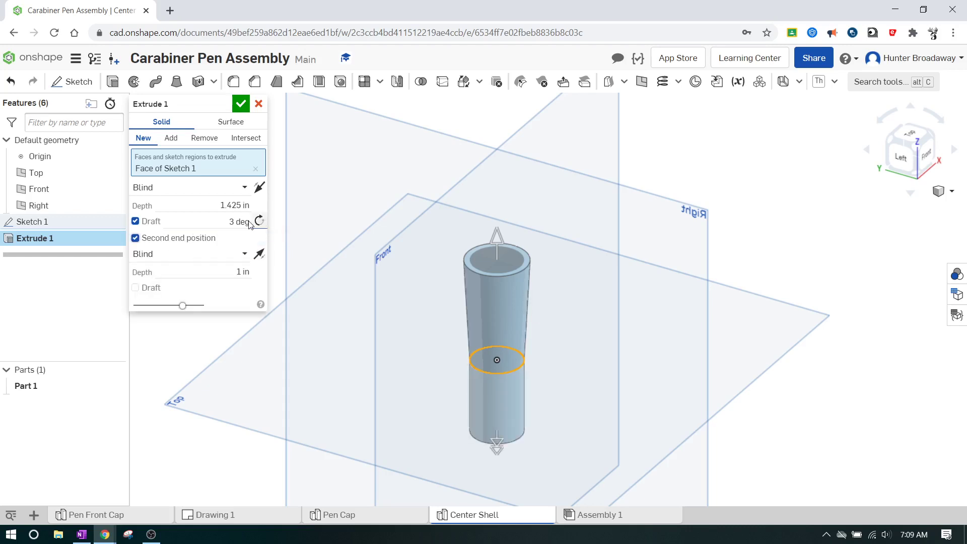
pyautogui.click(135, 238)
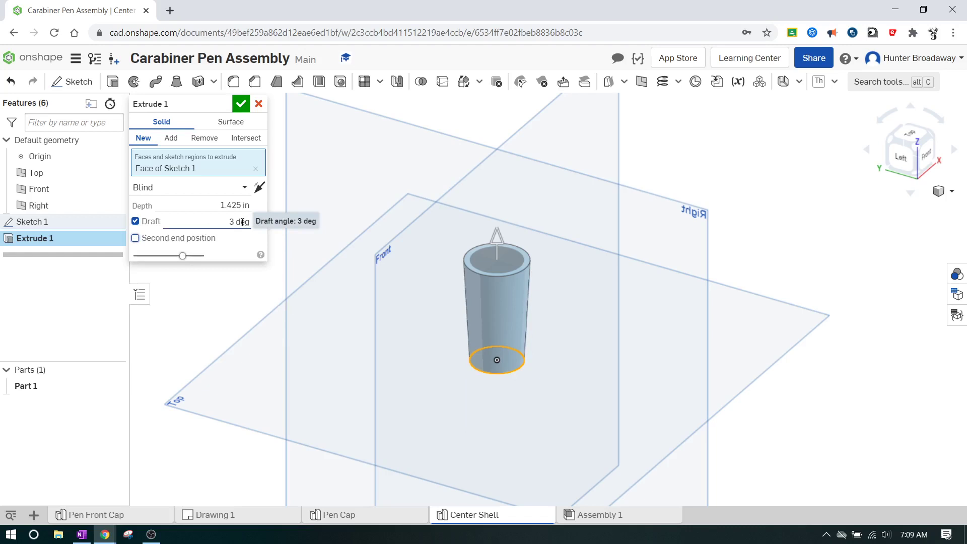
pyautogui.click(243, 187)
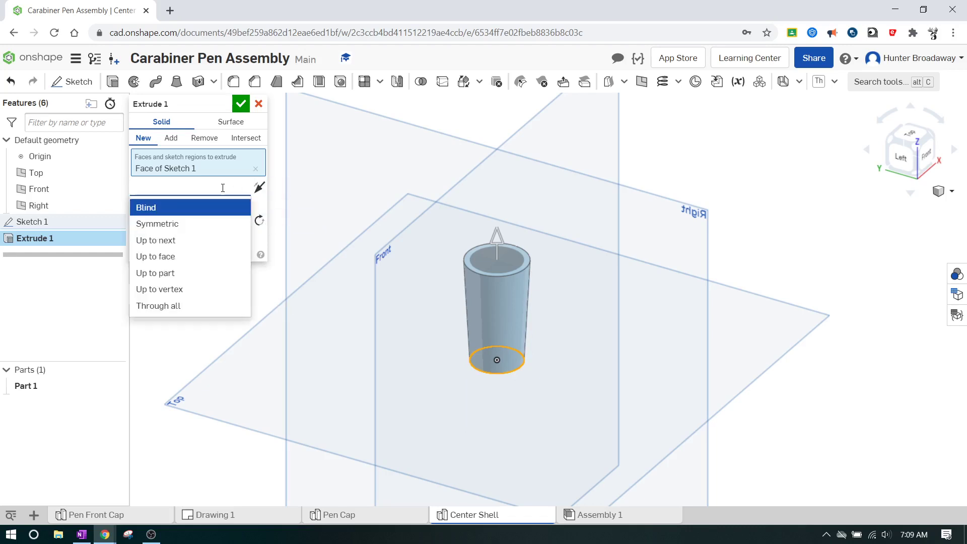
pyautogui.click(211, 102)
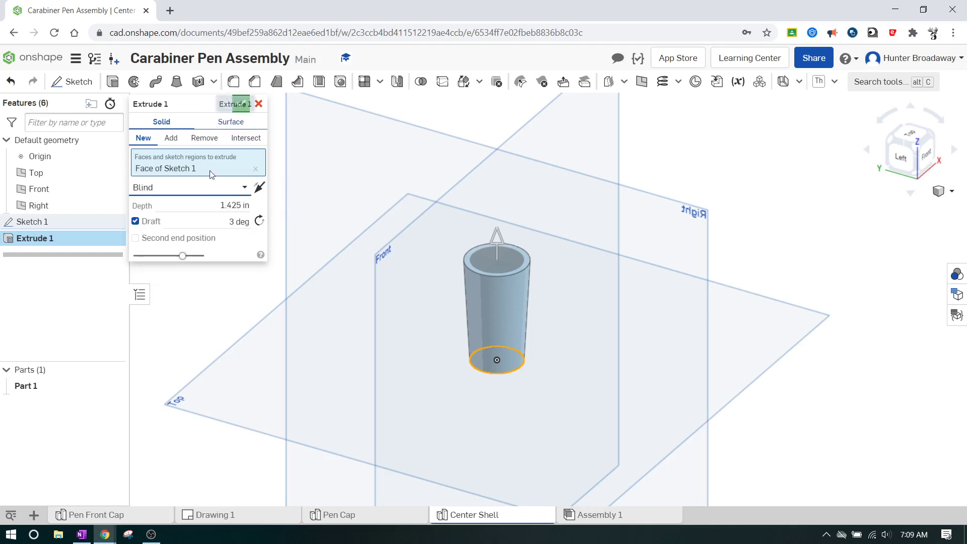
# Step: Set the Extrude 1 draft angle to 2.5° and commit the feature
pyautogui.click(235, 222)
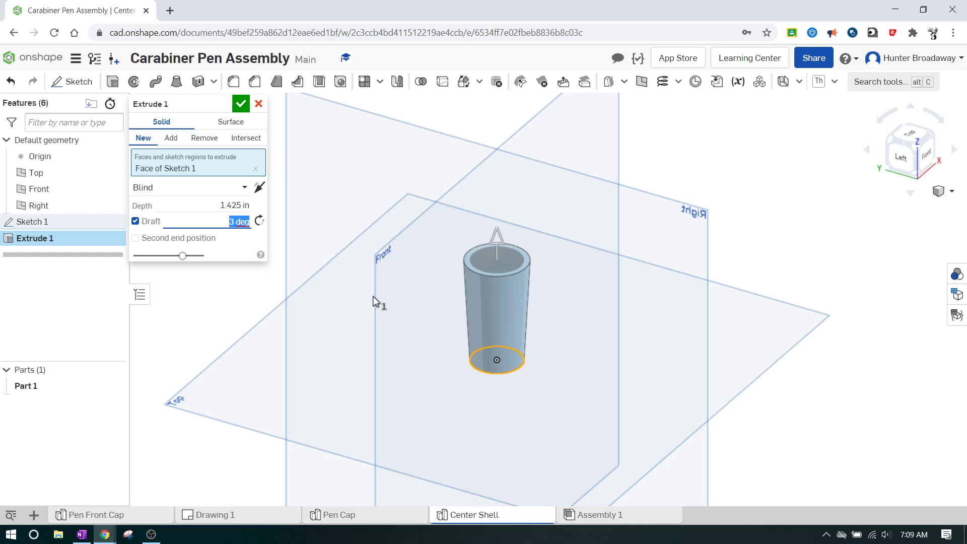
pyautogui.click(899, 160)
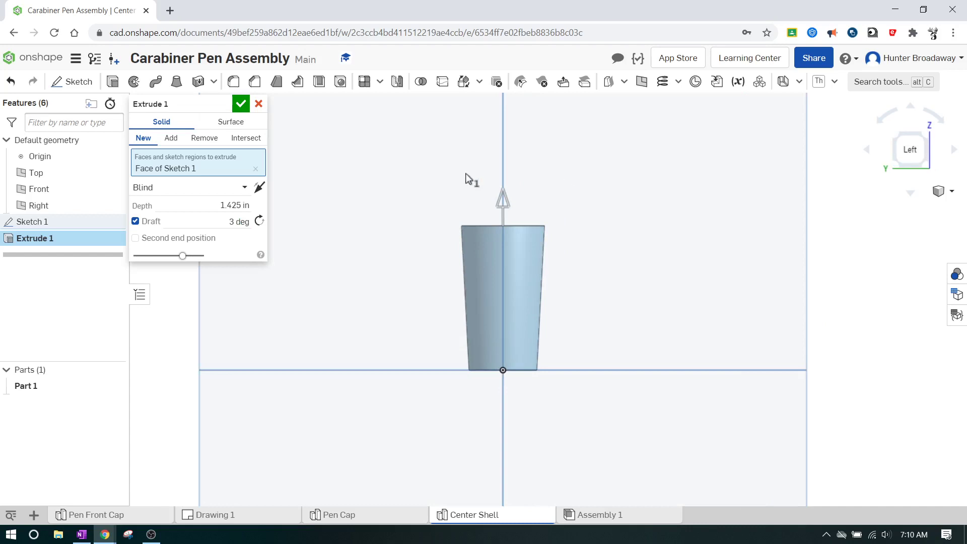
pyautogui.click(227, 227)
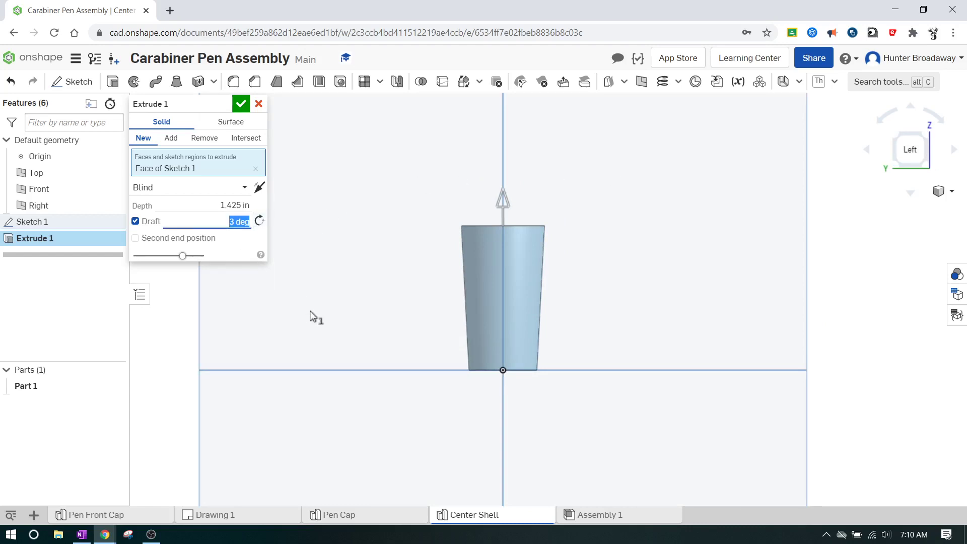
pyautogui.write('2.5')
pyautogui.press('Return')
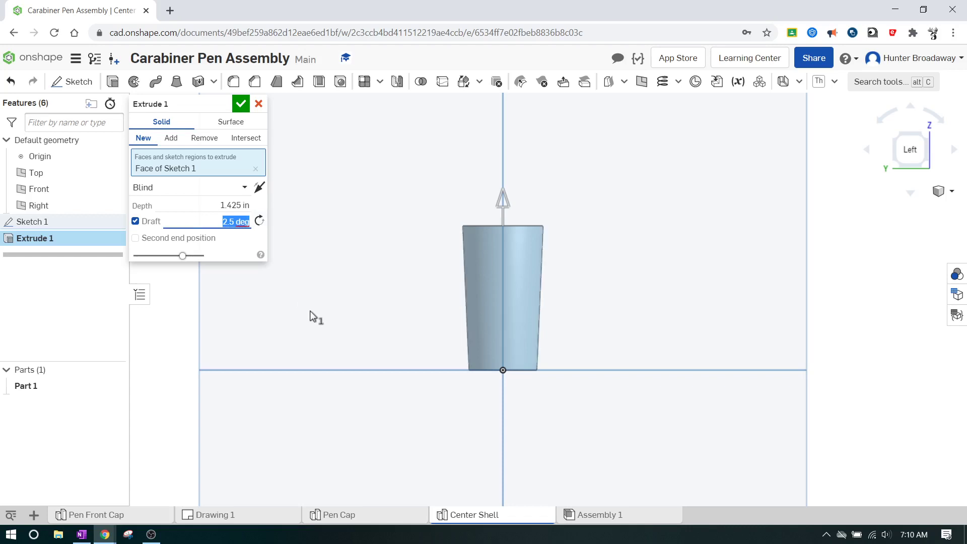
pyautogui.click(240, 104)
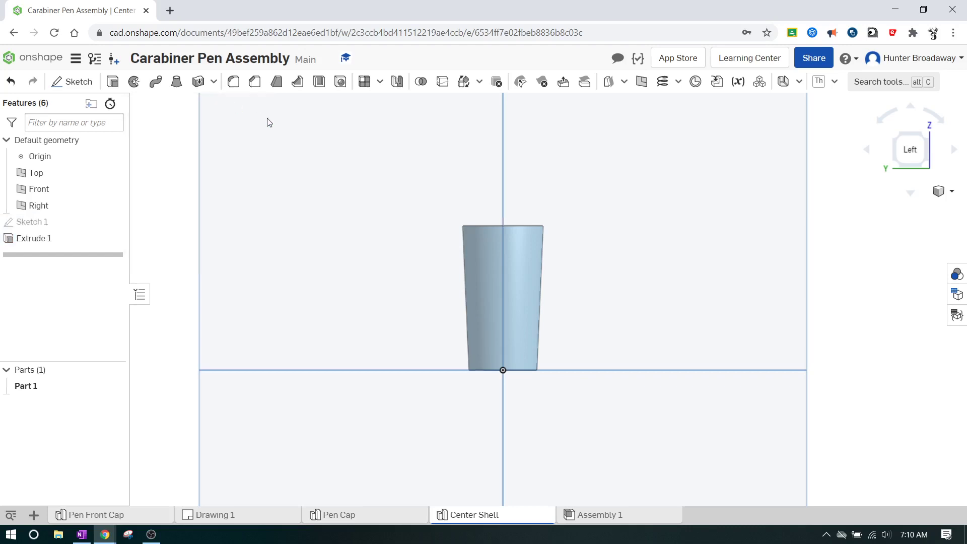
# Step: Switch to an isometric view and zoom to inspect the tapered cylinder
pyautogui.click(898, 139)
pyautogui.scroll(5, 585, 246)
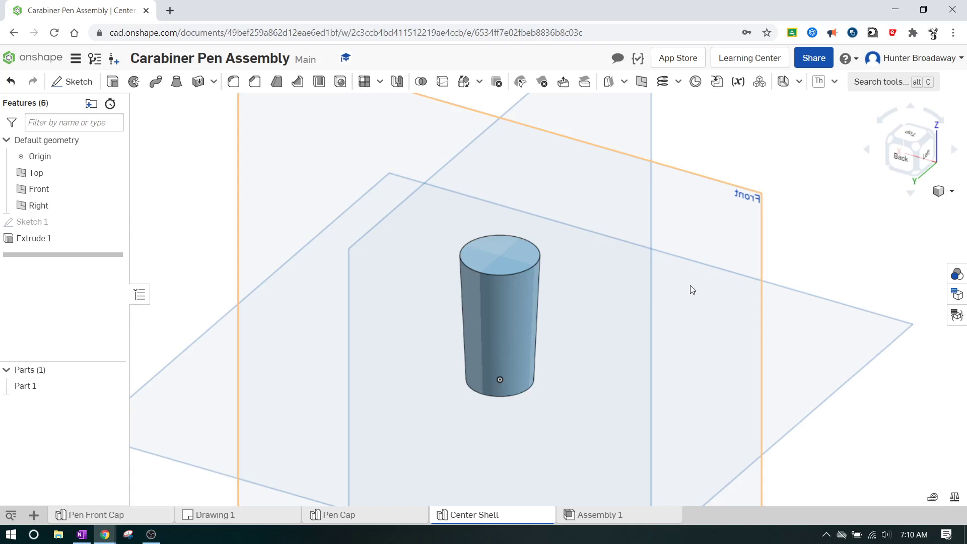
pyautogui.scroll(-3, 690, 287)
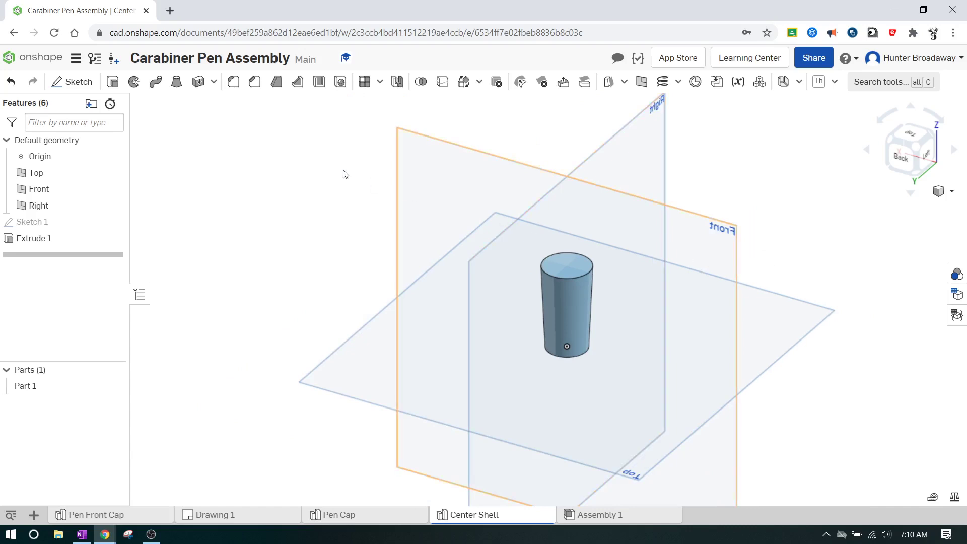
# Step: Extrude the cylinder's top face 0.960 in with a flipped 3° draft narrowing upward
pyautogui.click(113, 82)
pyautogui.click(567, 265)
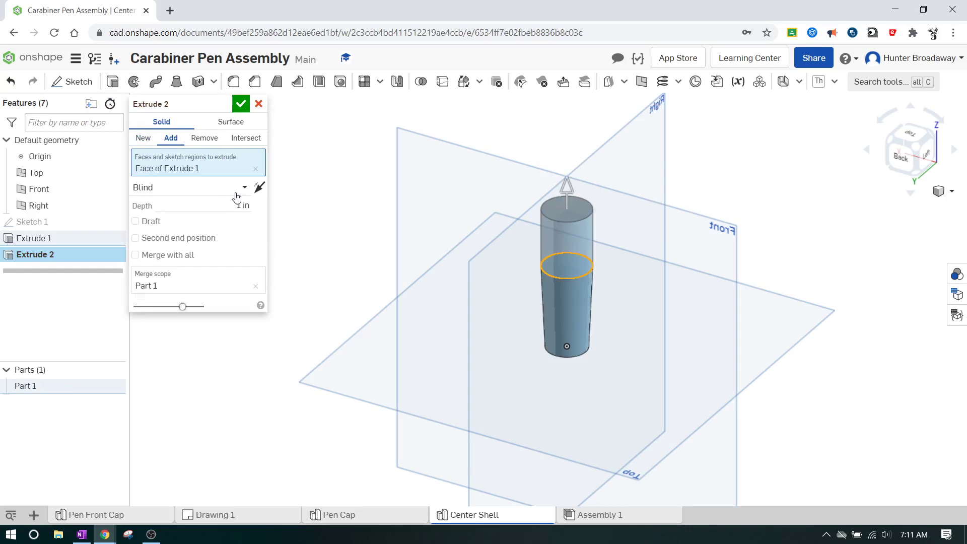
pyautogui.click(217, 204)
pyautogui.write('.960')
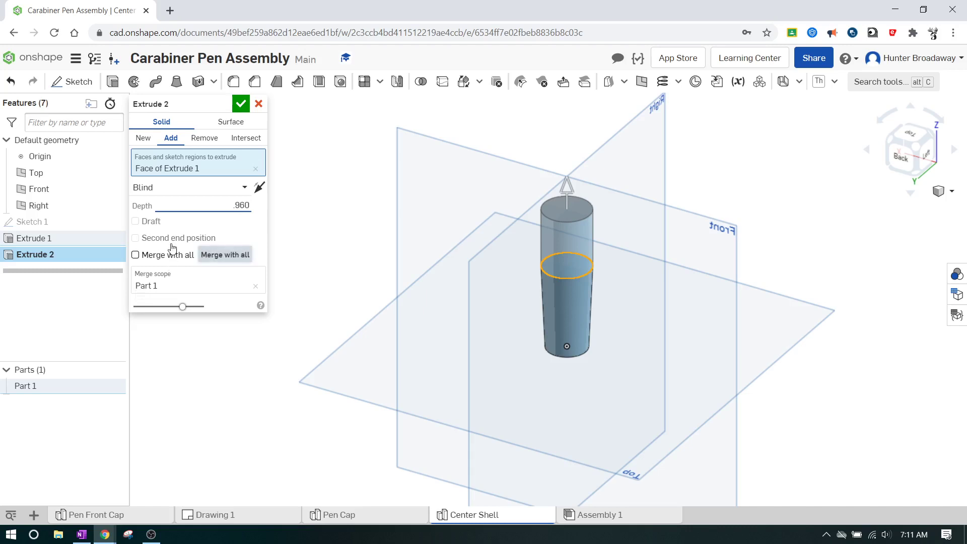
pyautogui.click(135, 221)
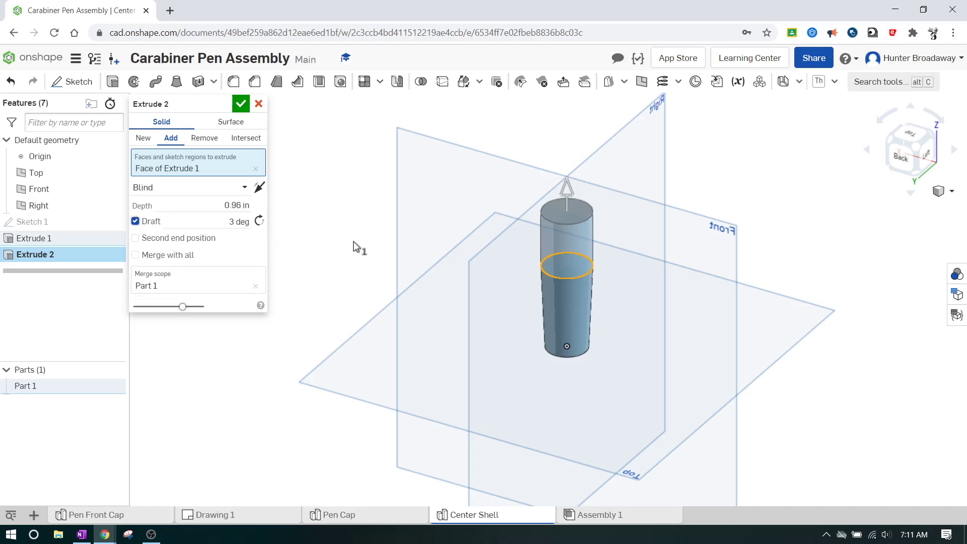
pyautogui.scroll(2, 566, 194)
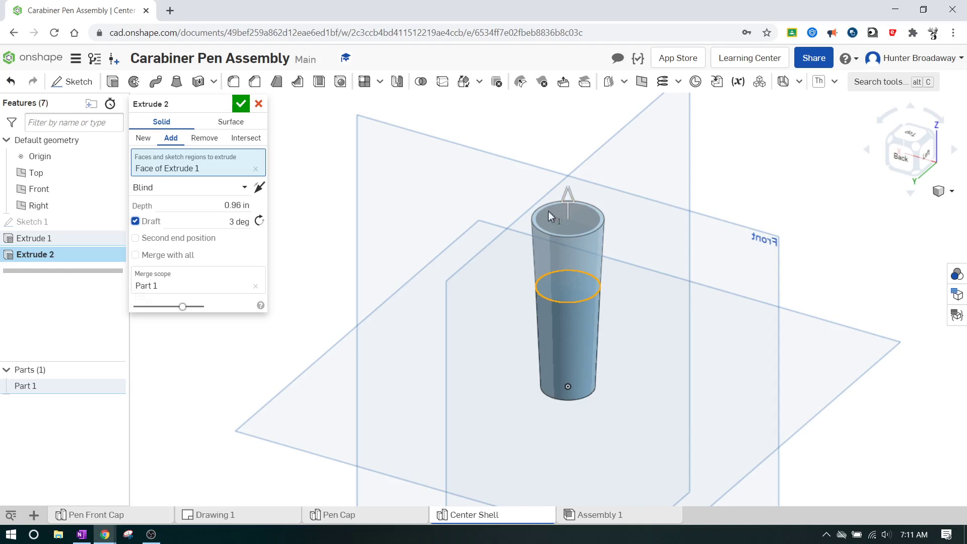
pyautogui.click(260, 222)
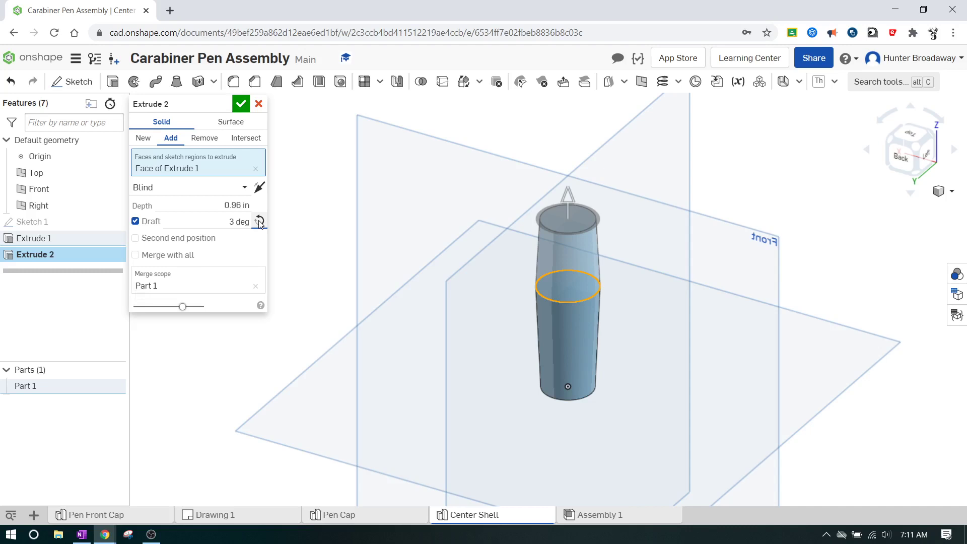
pyautogui.click(903, 159)
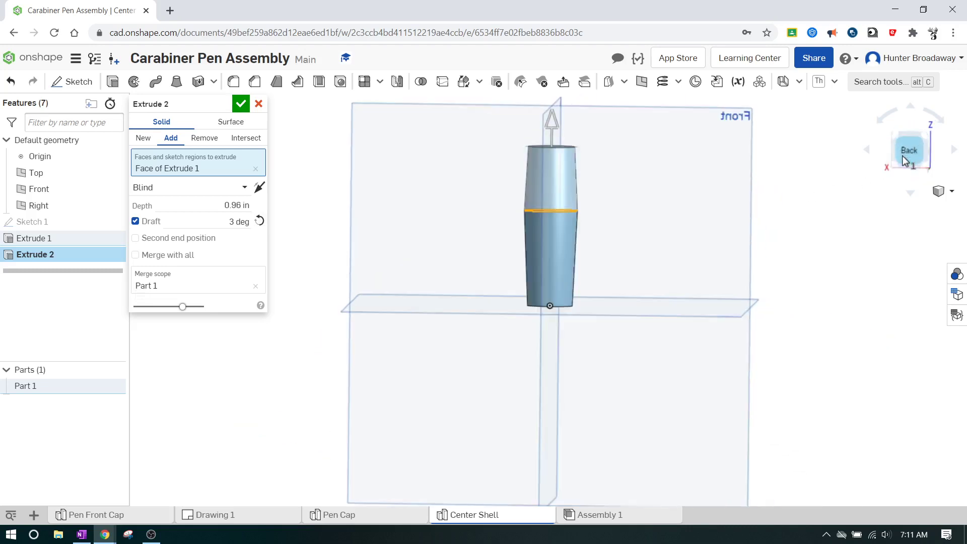
pyautogui.click(925, 139)
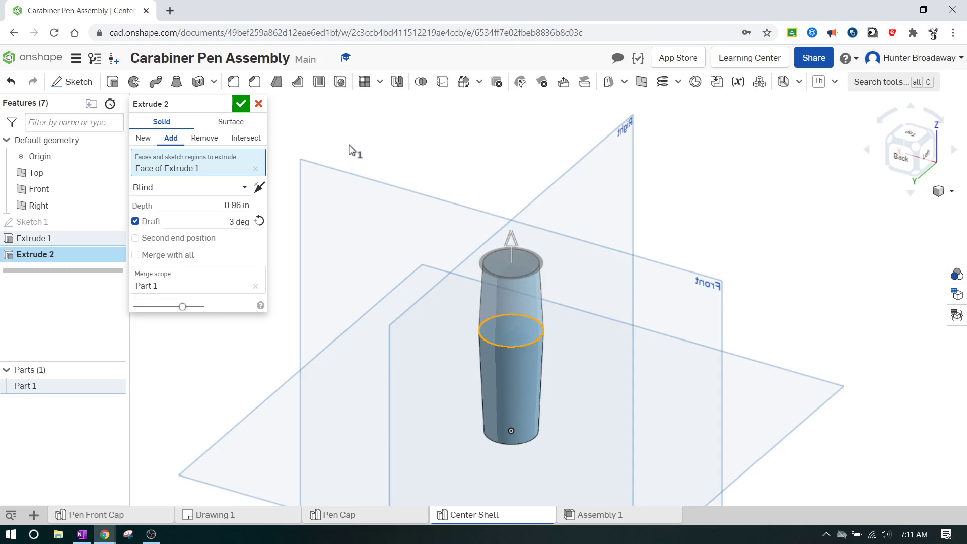
pyautogui.click(241, 106)
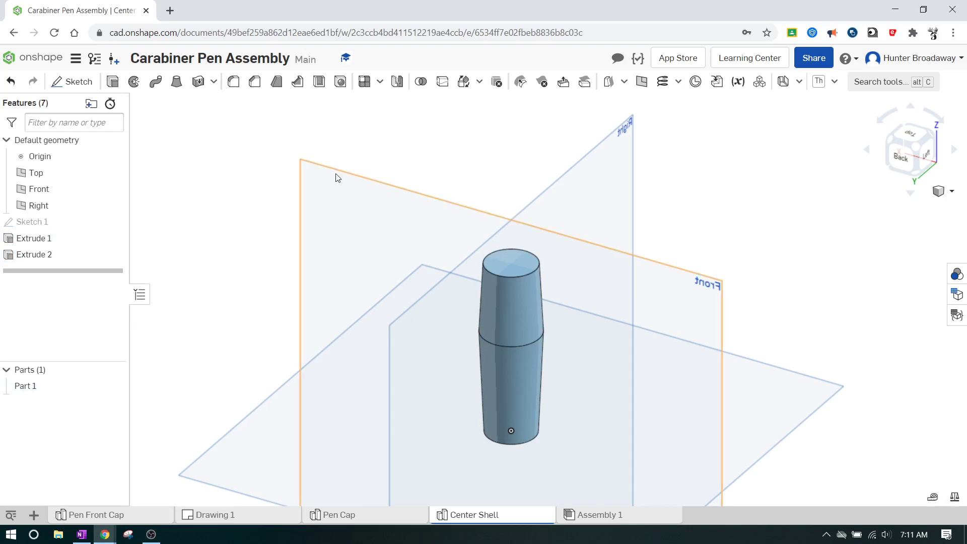
# Step: Start a sketch on the pen body's top face, viewed from the Top
pyautogui.click(74, 84)
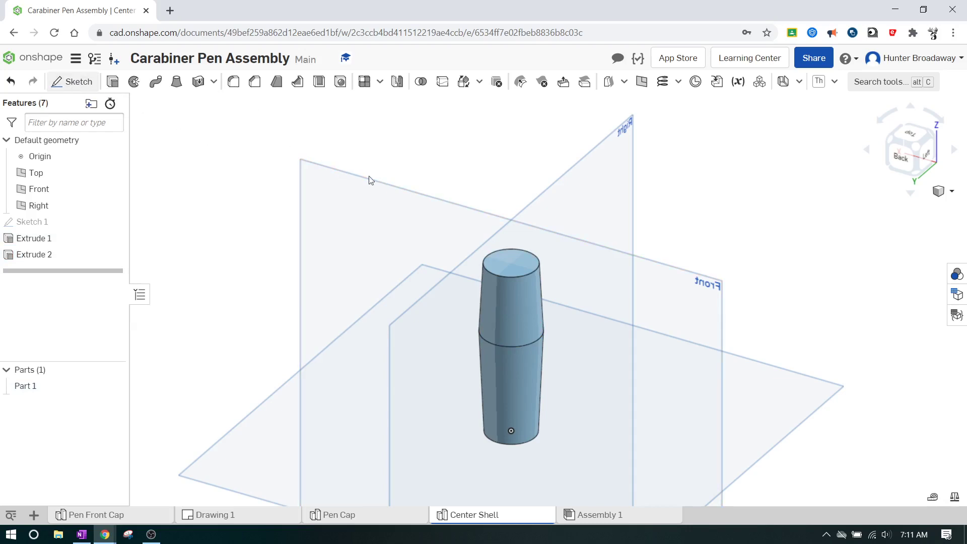
pyautogui.click(512, 262)
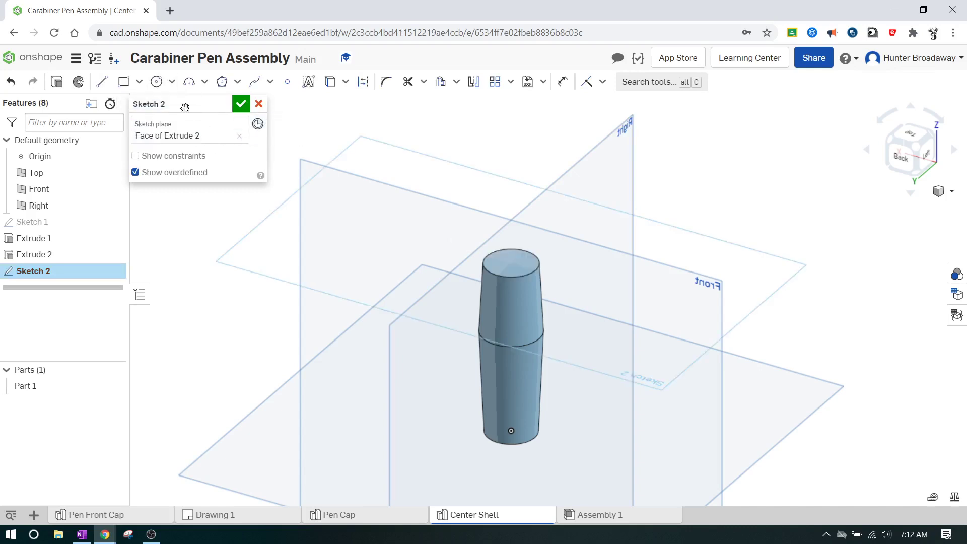
pyautogui.click(910, 132)
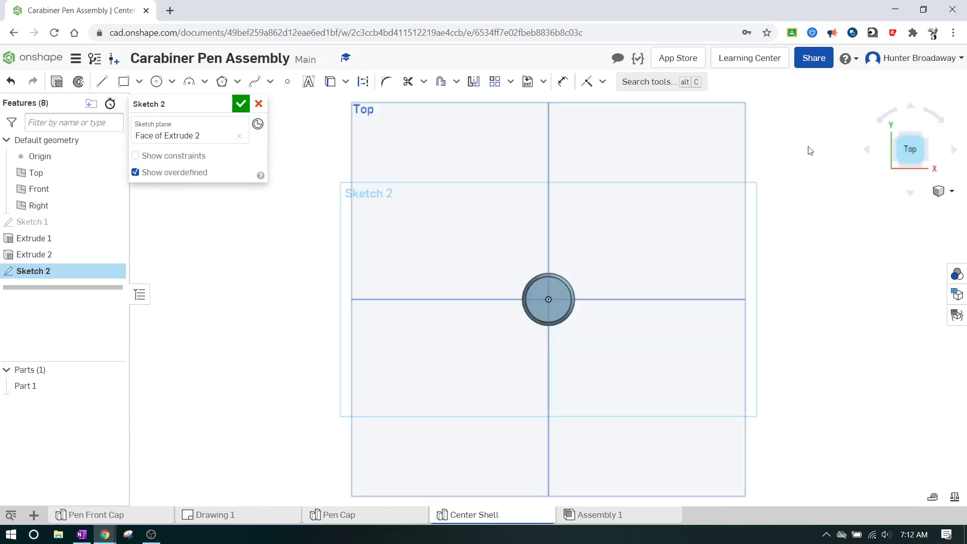
pyautogui.scroll(5, 594, 294)
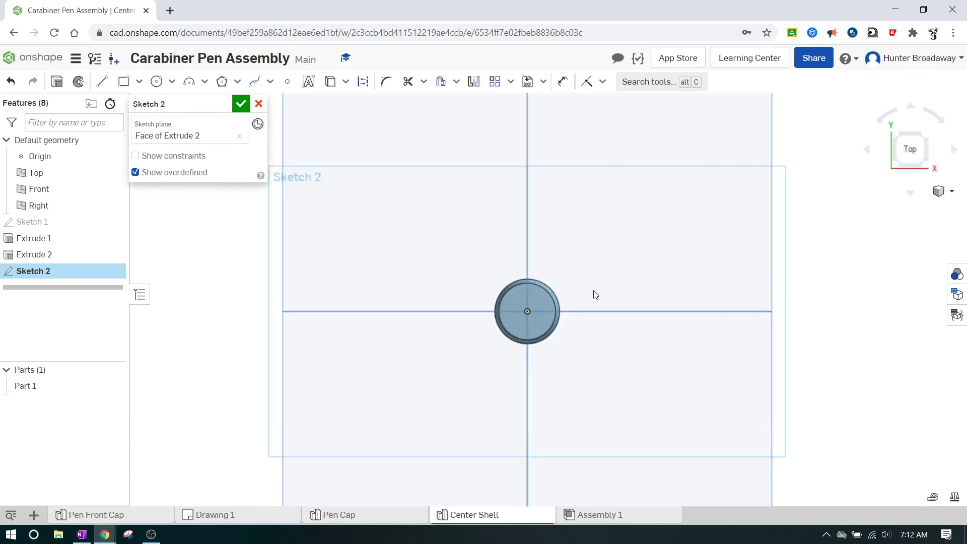
# Step: Draw an origin-centred circle of 0.375 diameter and accept Sketch 2
pyautogui.click(156, 81)
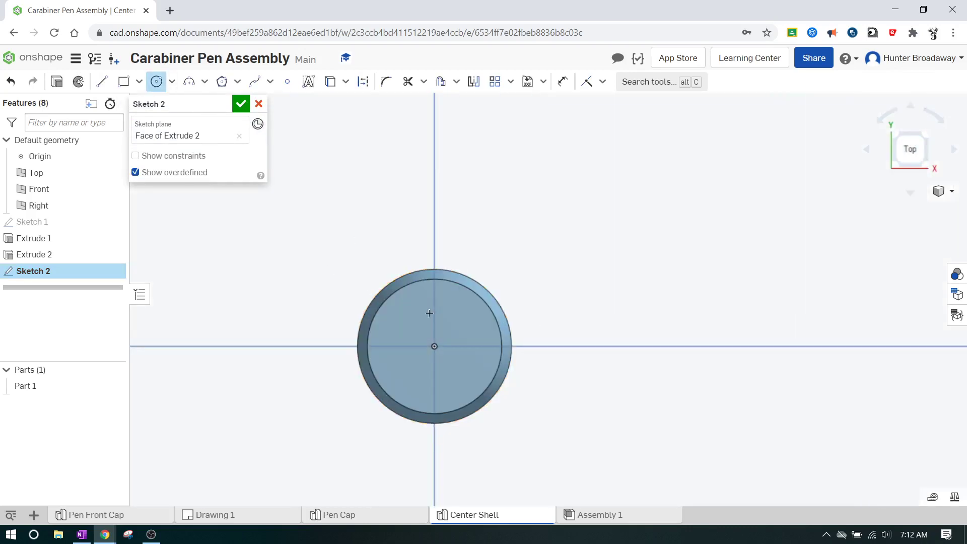
pyautogui.click(434, 346)
pyautogui.click(464, 318)
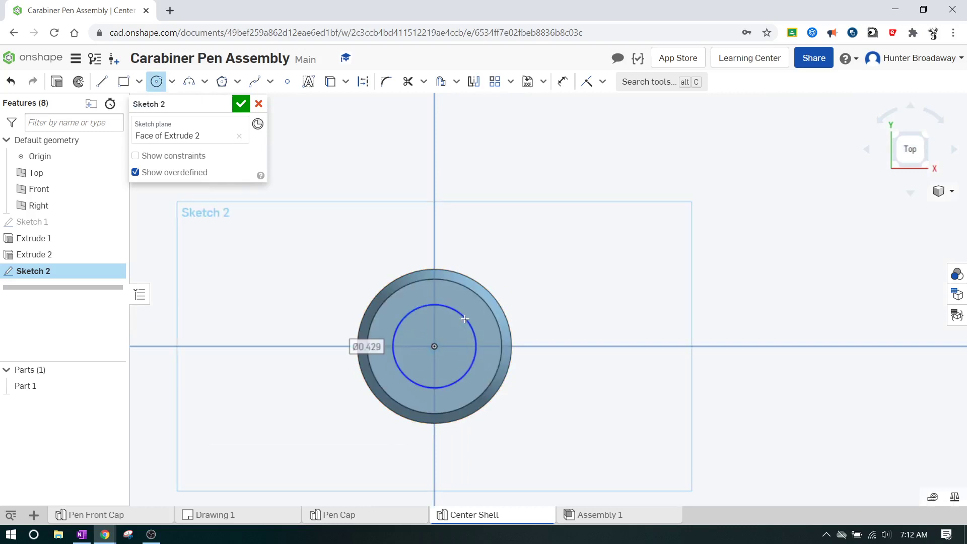
pyautogui.write('.375')
pyautogui.press('Return')
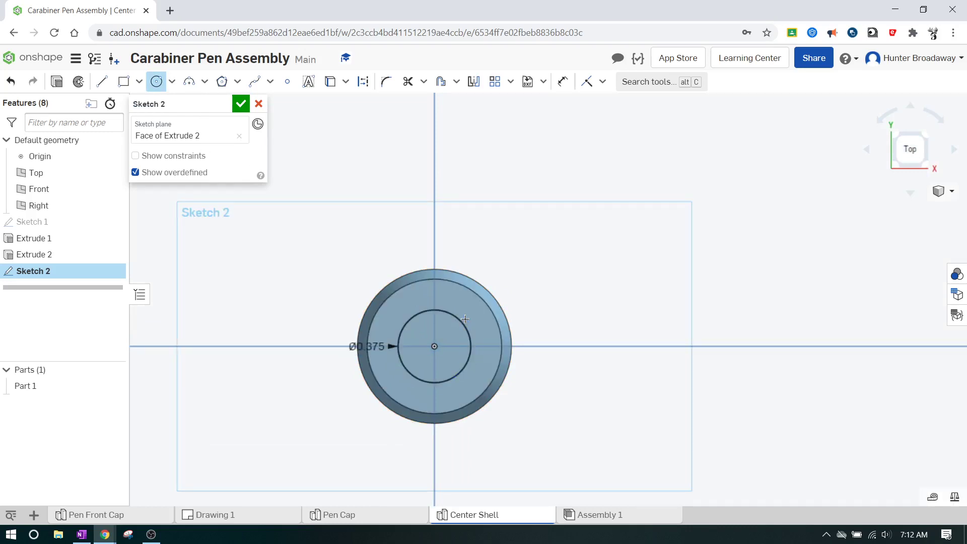
pyautogui.click(241, 103)
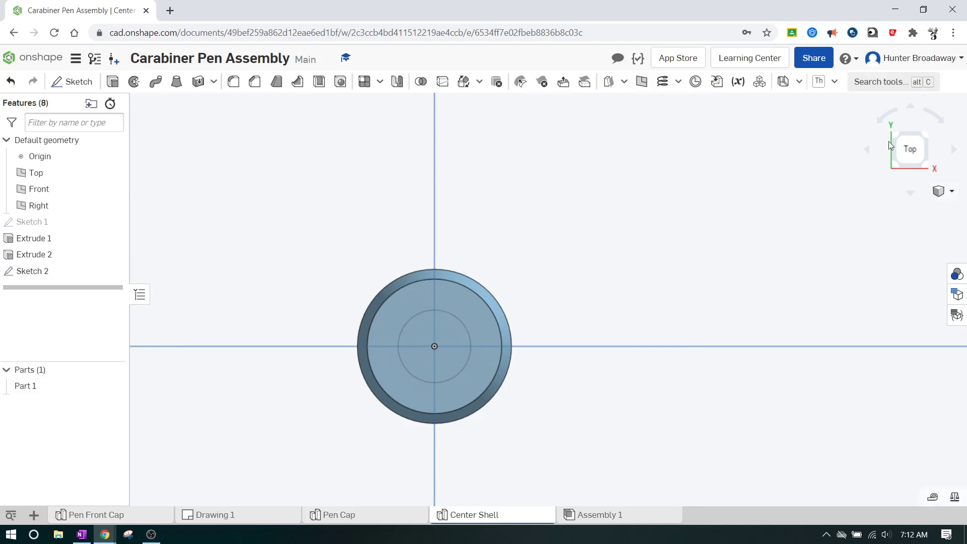
pyautogui.click(928, 167)
pyautogui.scroll(5, 587, 170)
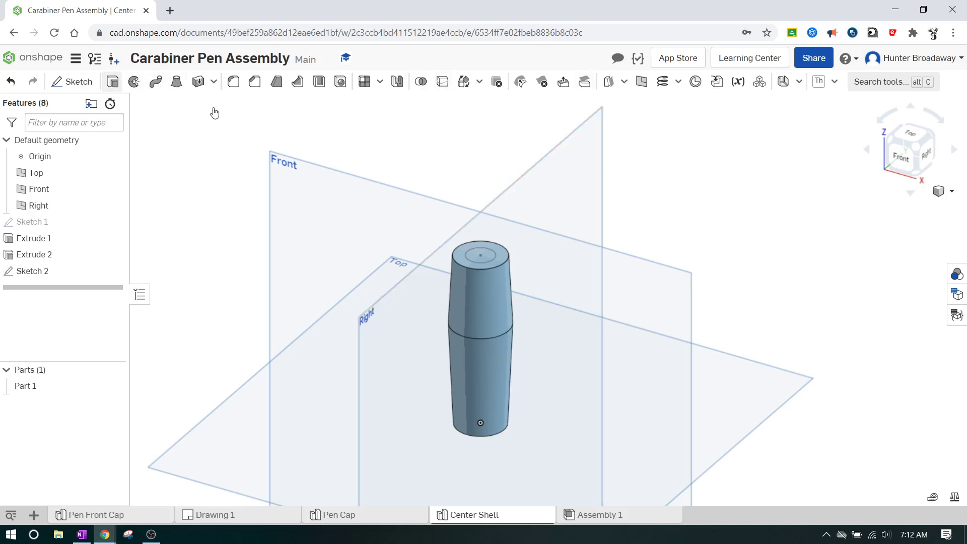
# Step: Extrude the 0.375 circle 0.150 in as a boss on the pen top
pyautogui.hotkey('shift', 'e')
pyautogui.click(486, 254)
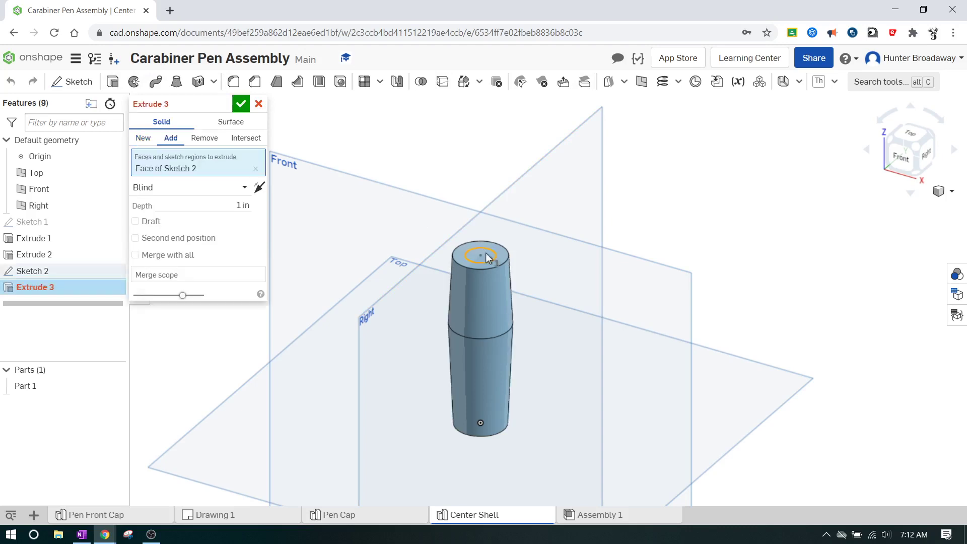
pyautogui.click(238, 205)
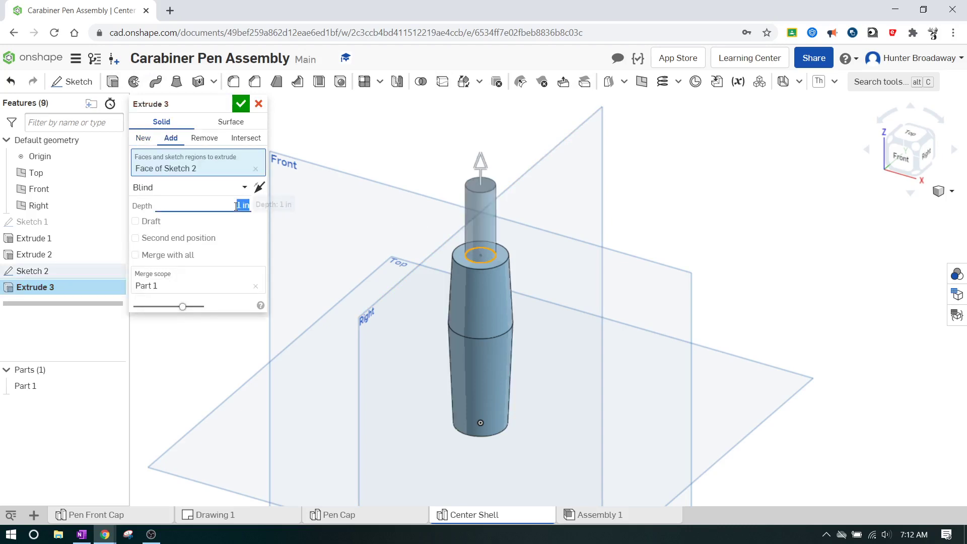
pyautogui.write('.150')
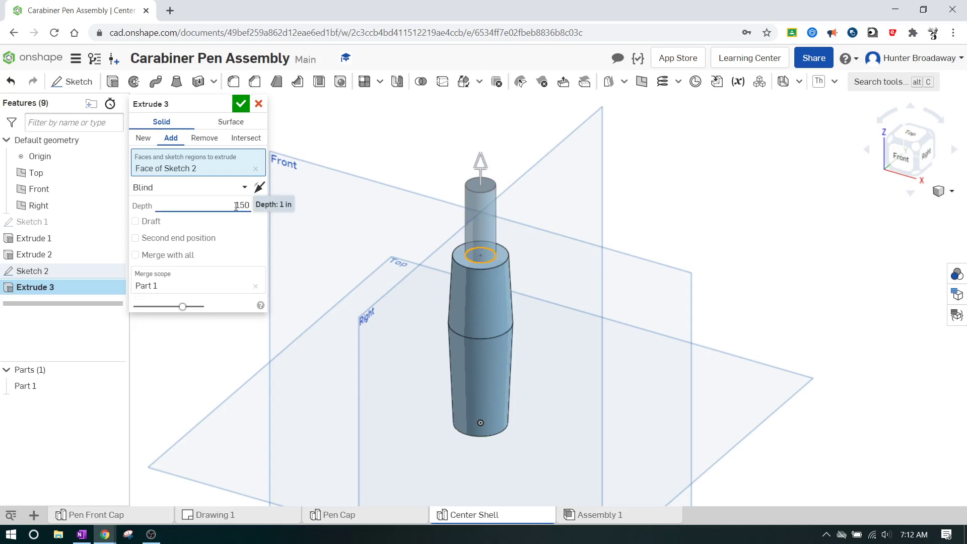
pyautogui.click(233, 106)
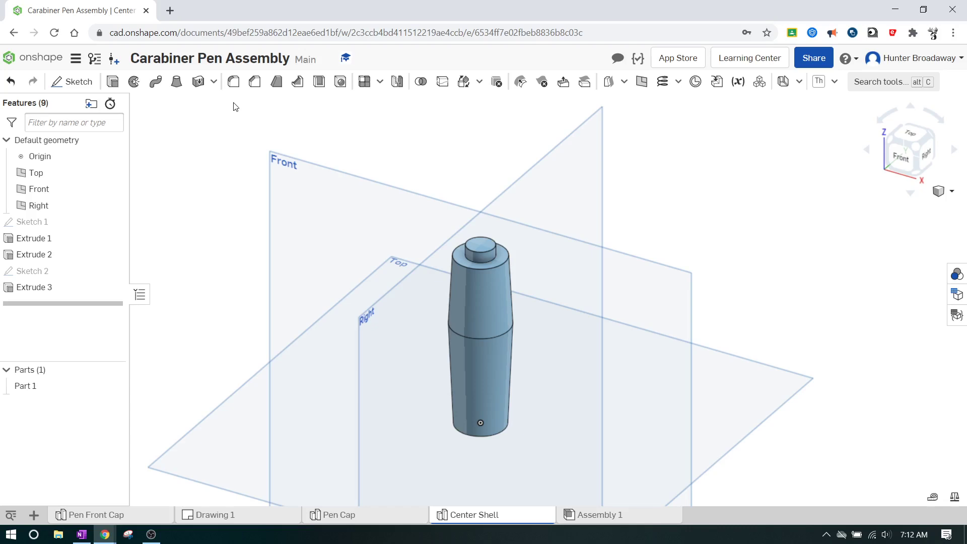
# Step: Start a sketch on the boss's top face, viewed from the Top
pyautogui.click(76, 83)
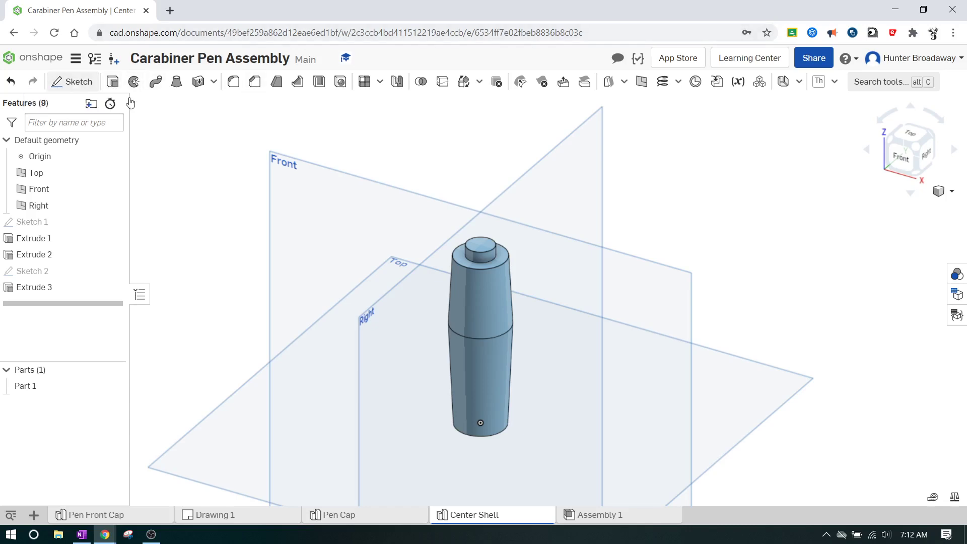
pyautogui.click(485, 248)
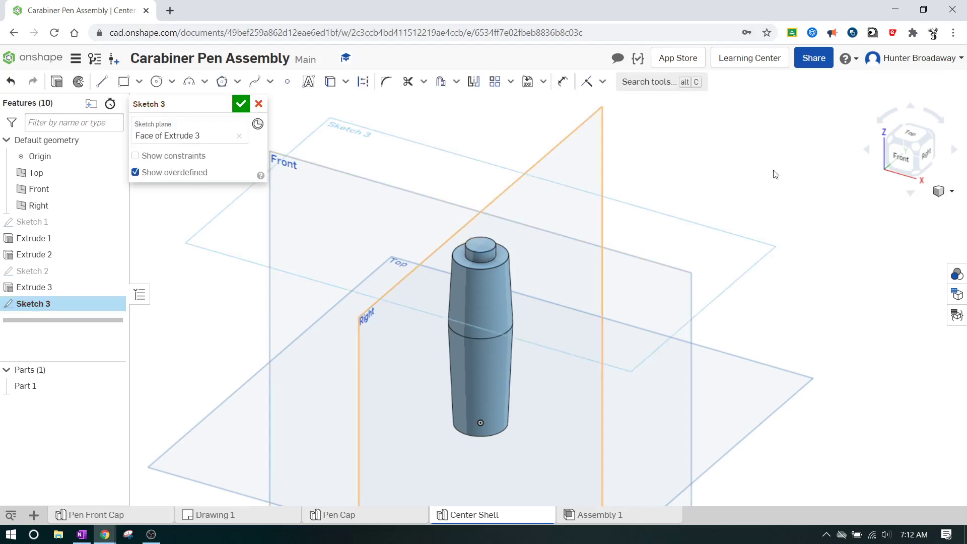
pyautogui.click(901, 139)
pyautogui.scroll(5, 560, 302)
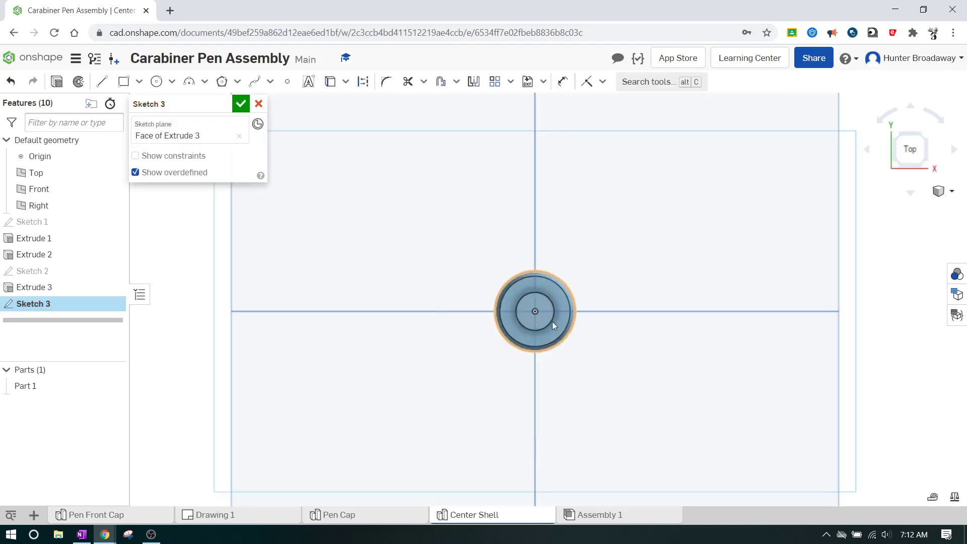
pyautogui.scroll(3, 522, 346)
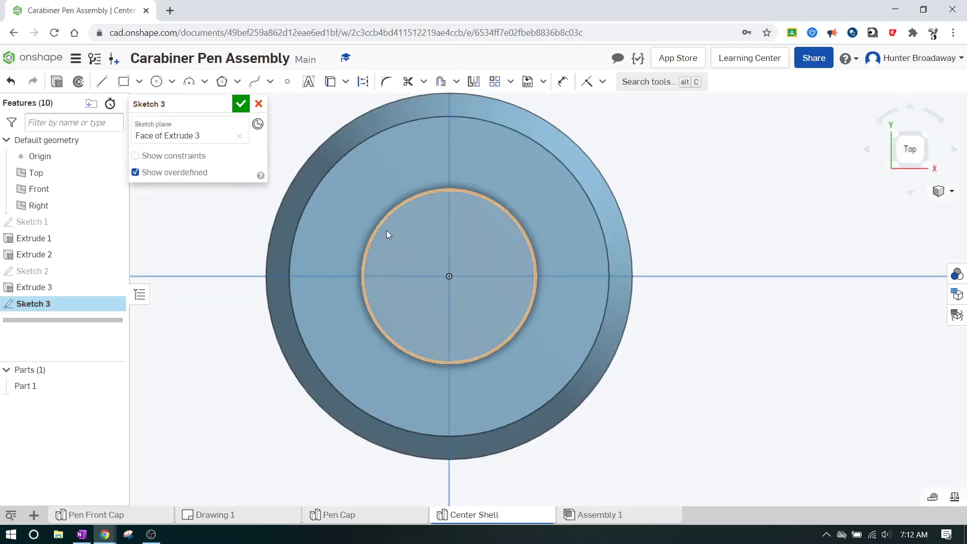
# Step: Draw an origin-centred circle of 0.25 diameter and finish Sketch 3
pyautogui.click(157, 82)
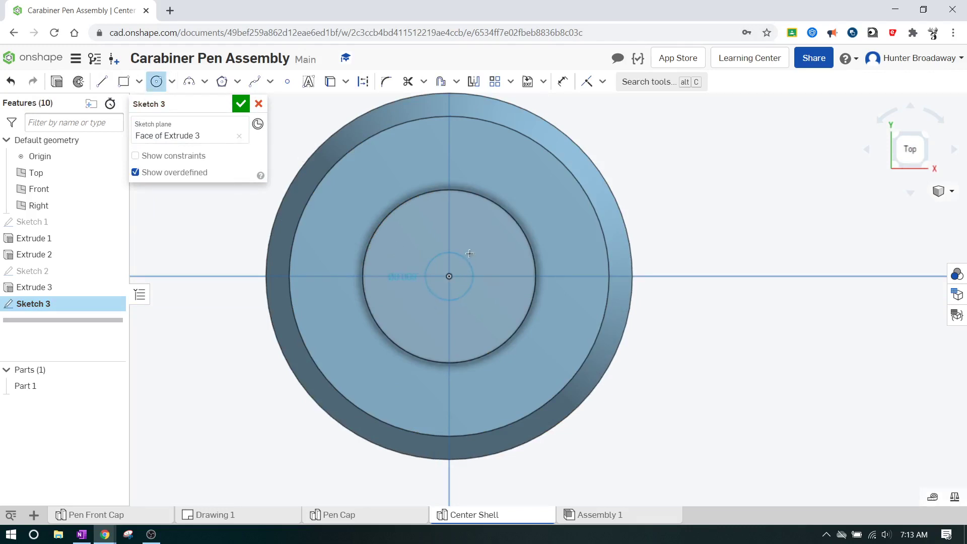
pyautogui.click(449, 276)
pyautogui.click(469, 253)
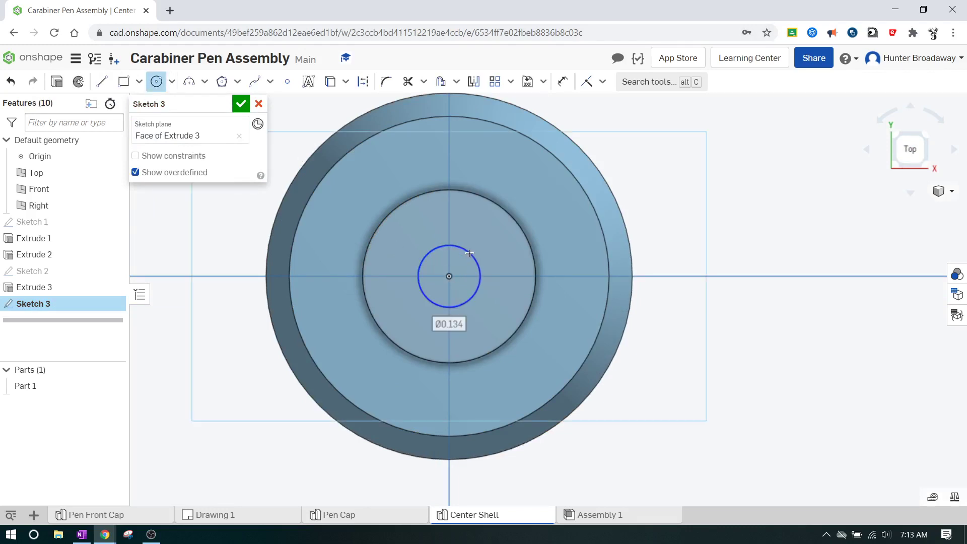
pyautogui.write('.25')
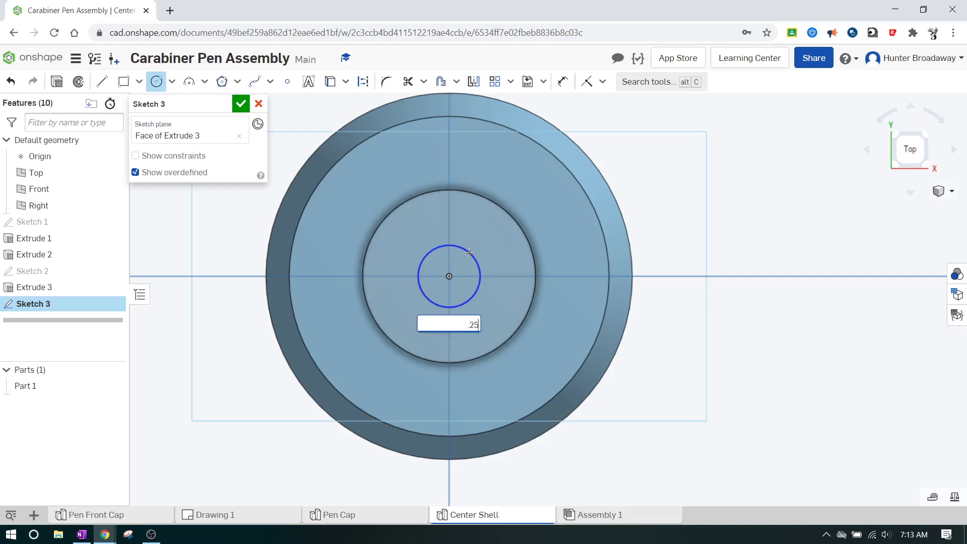
pyautogui.press('Return')
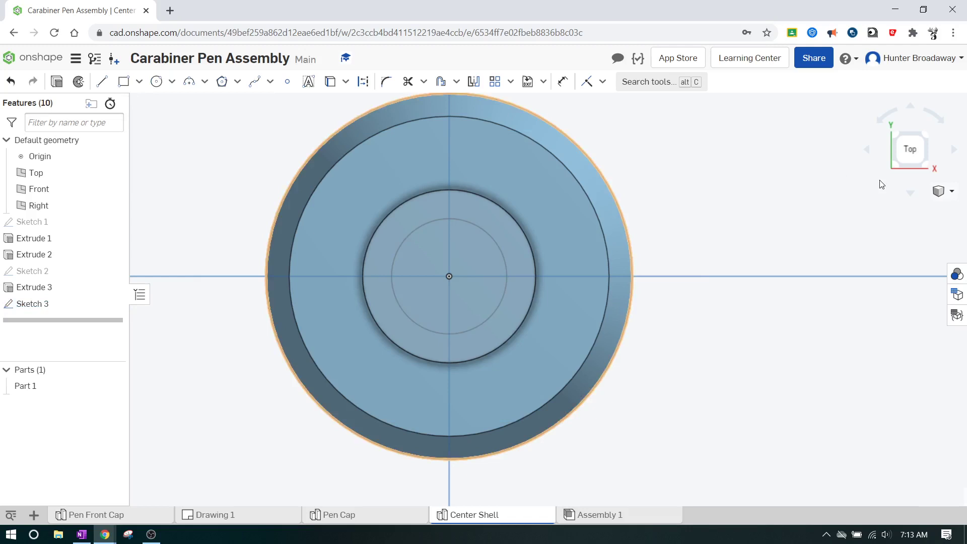
pyautogui.click(931, 168)
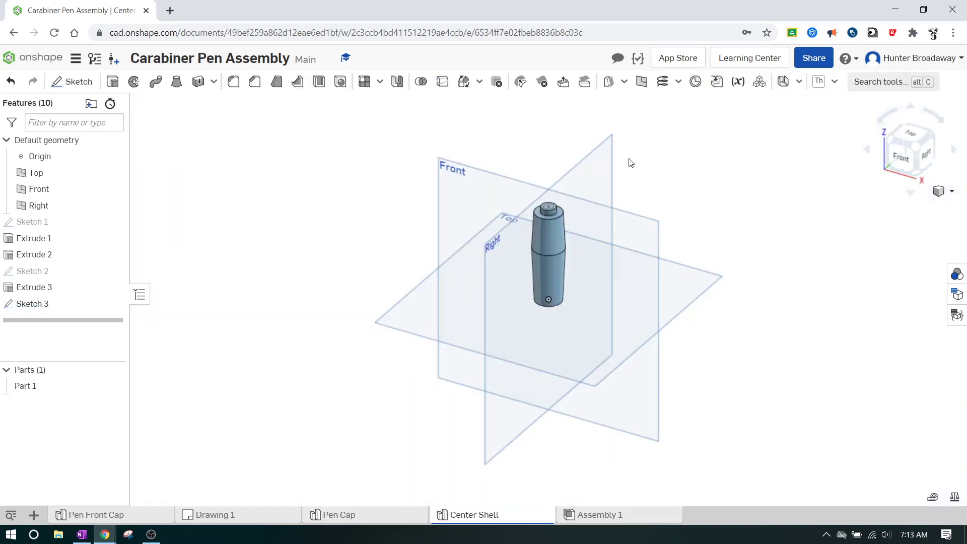
pyautogui.scroll(5, 551, 201)
# Step: Extrude the 0.25 circle a short way up into a small tip on the boss
pyautogui.click(113, 82)
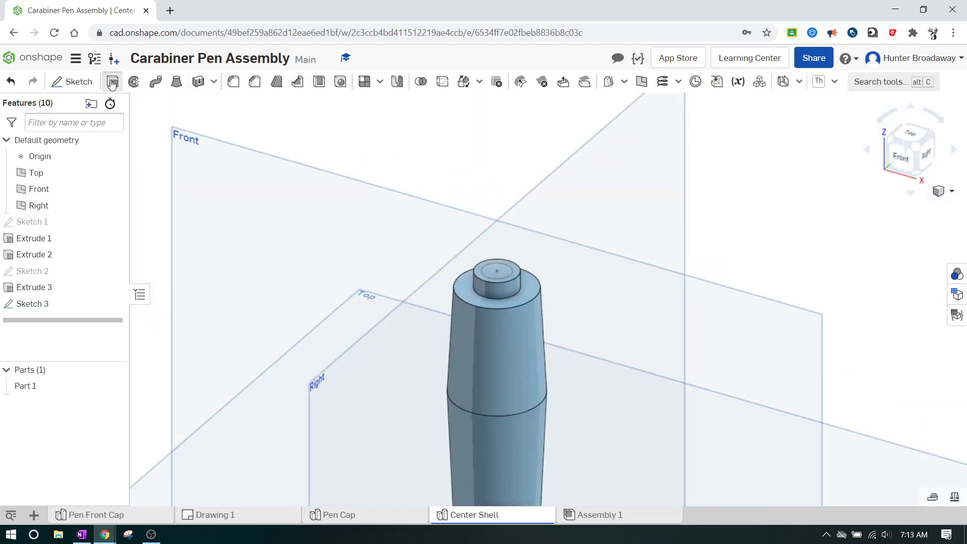
pyautogui.click(500, 270)
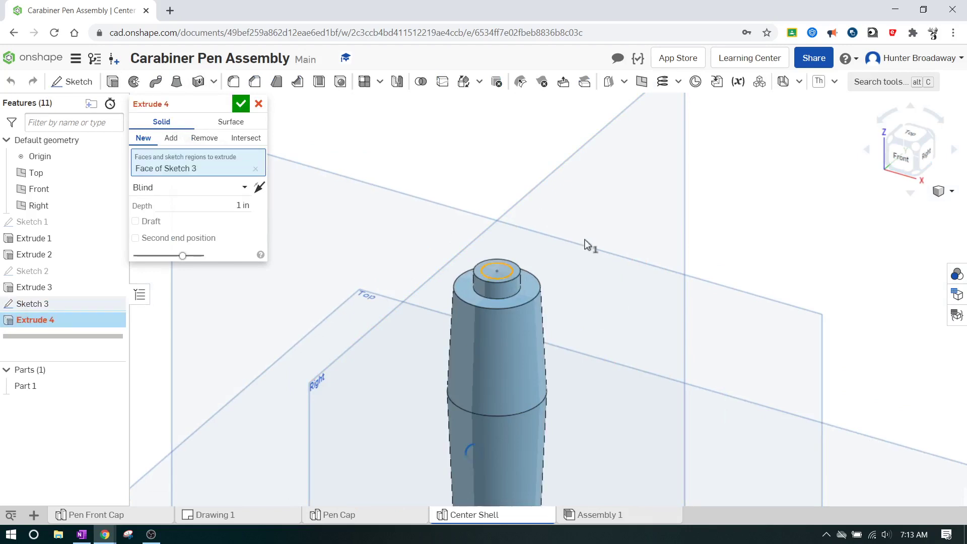
pyautogui.click(234, 206)
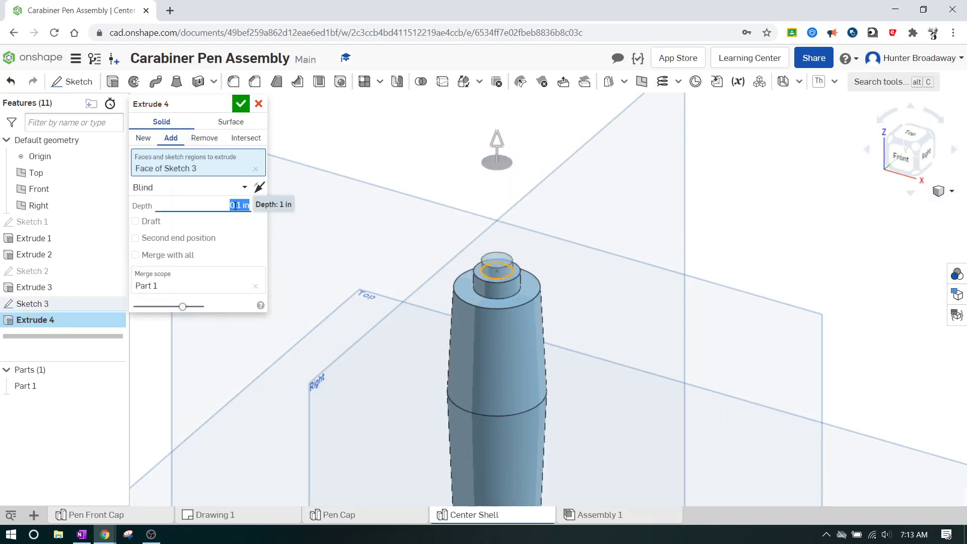
pyautogui.click(240, 104)
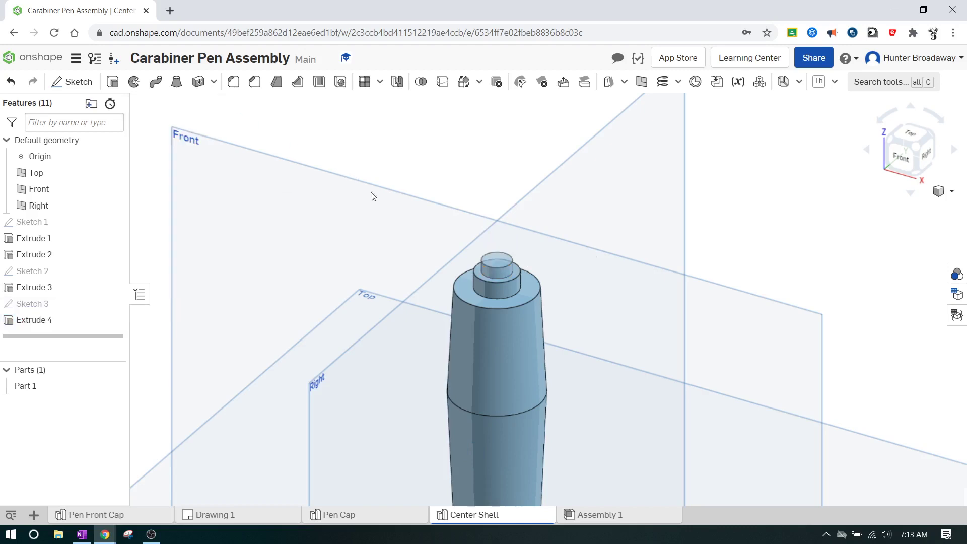
pyautogui.scroll(-5, 654, 328)
pyautogui.scroll(4, 648, 396)
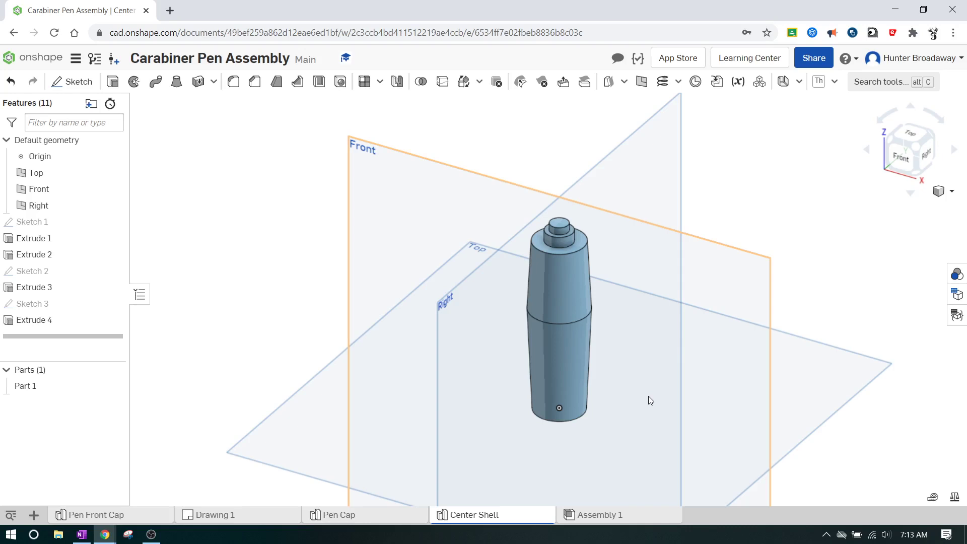
# Step: Inspect the four-section pen body from the front and underside
pyautogui.click(902, 158)
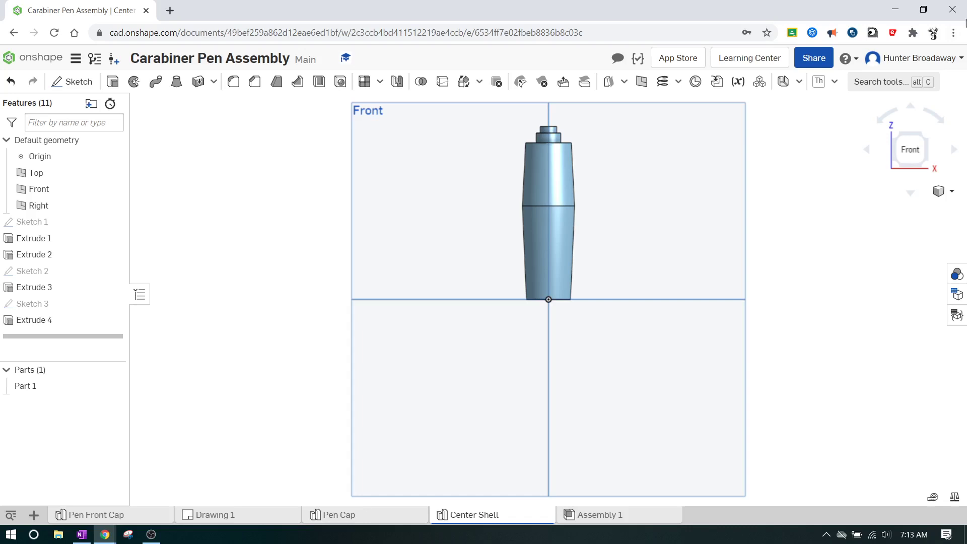
pyautogui.click(927, 165)
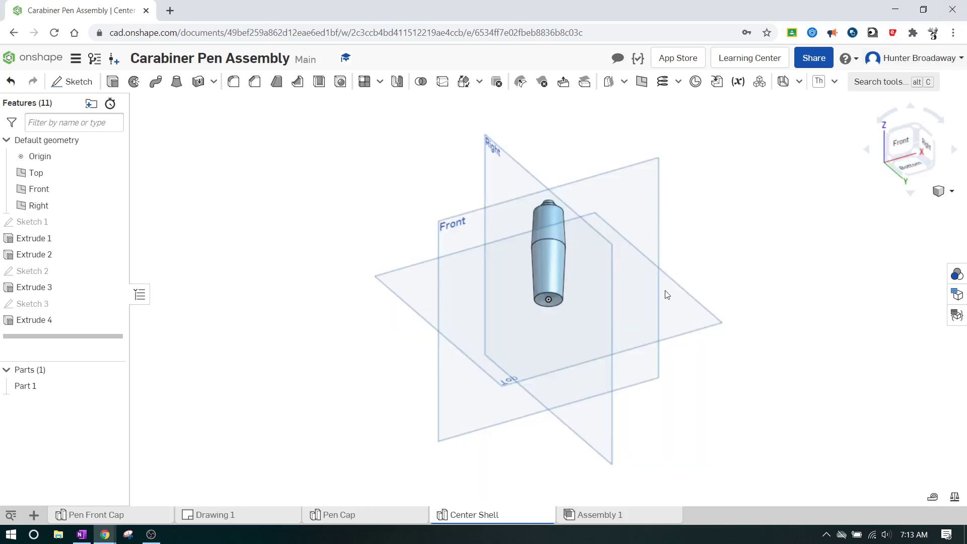
pyautogui.scroll(5, 577, 320)
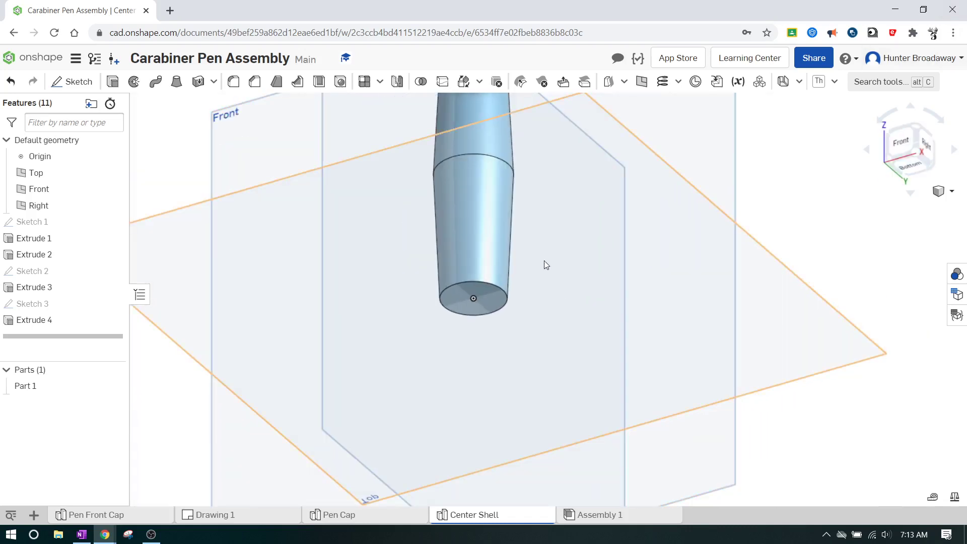
pyautogui.scroll(-2, 544, 261)
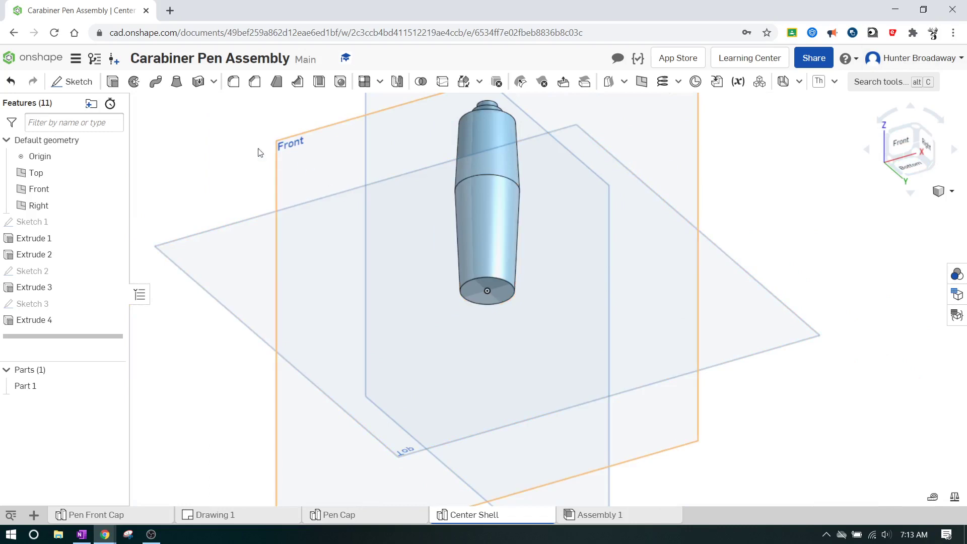
# Step: Apply Shell 1 at 0.05 in thickness, removing the pen's bottom face
pyautogui.click(321, 83)
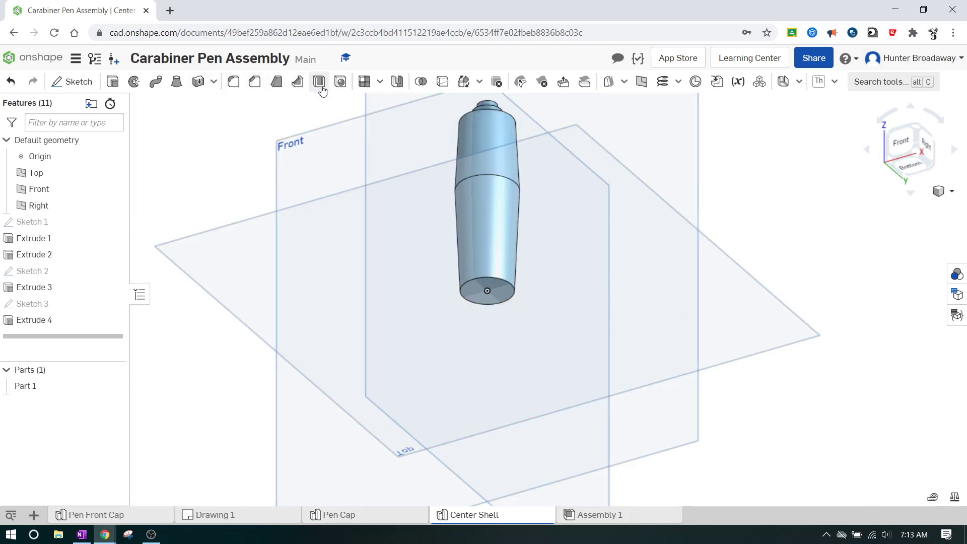
pyautogui.click(496, 291)
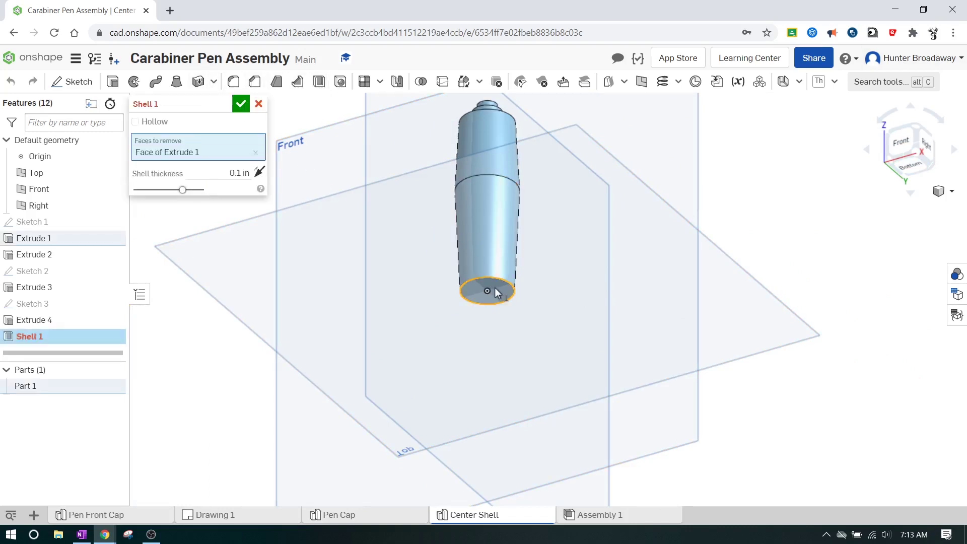
pyautogui.click(238, 173)
pyautogui.write('.05')
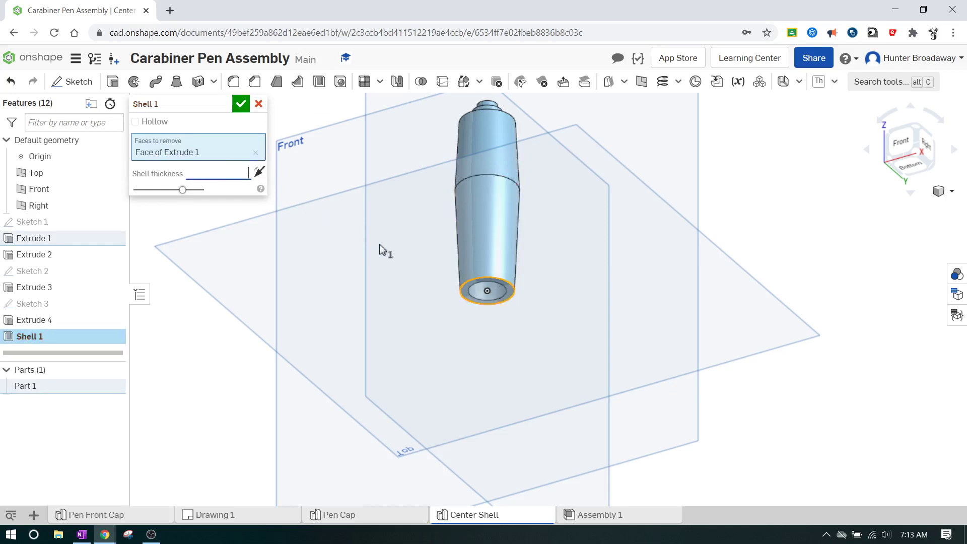
pyautogui.press('Return')
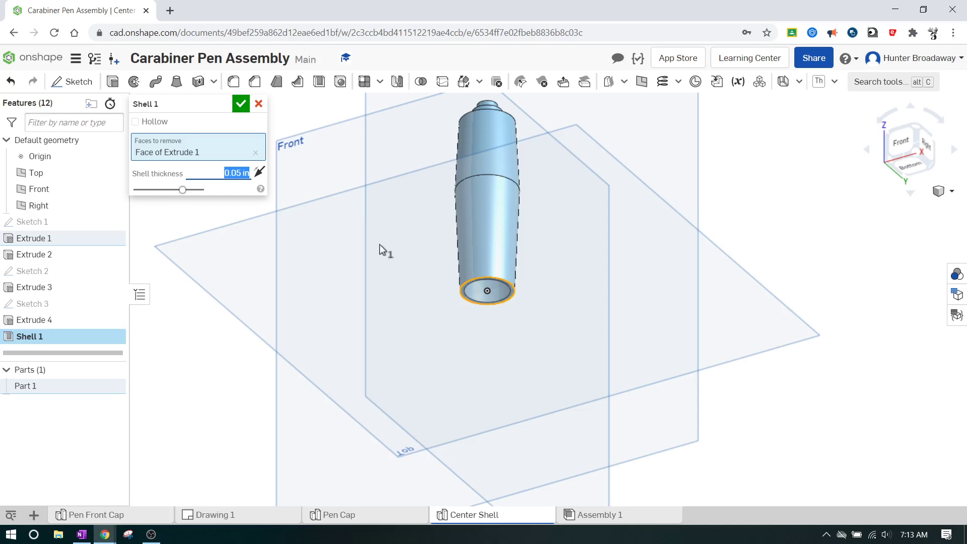
pyautogui.click(241, 104)
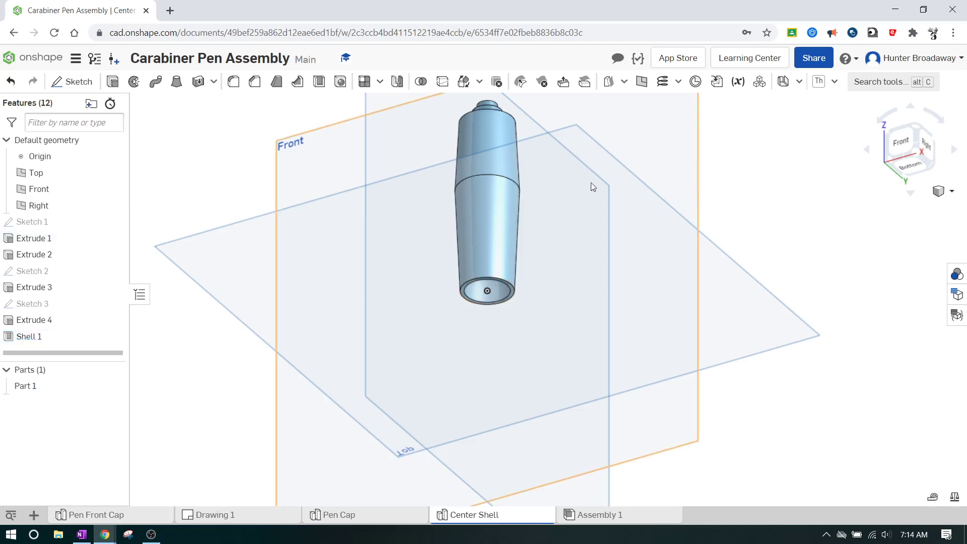
# Step: Look straight up into the hollow bottom end of the pen body
pyautogui.click(916, 162)
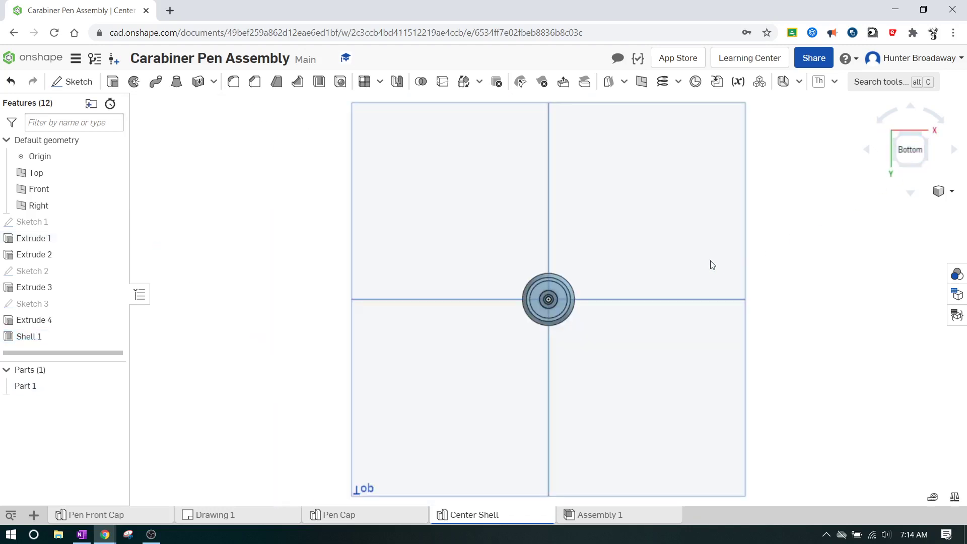
pyautogui.scroll(10, 549, 313)
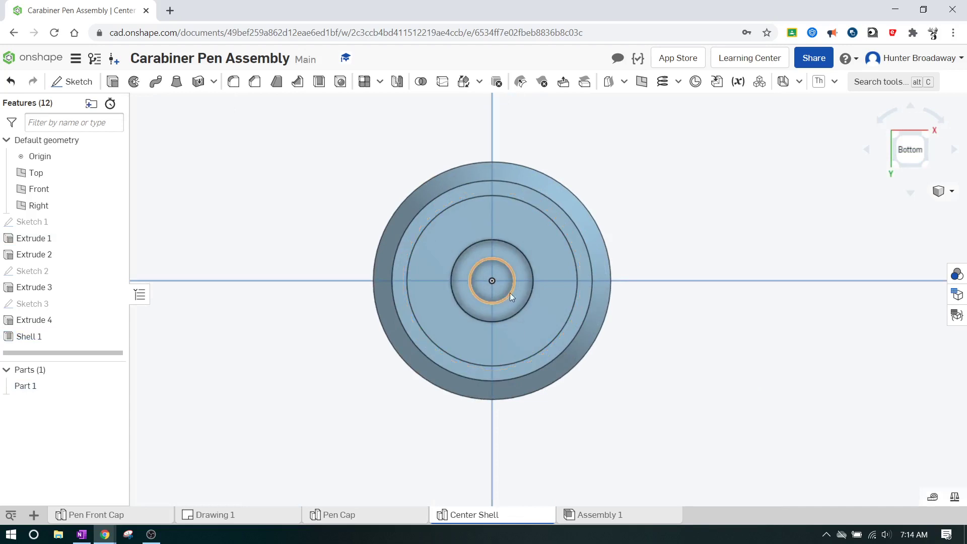
pyautogui.click(923, 134)
# Step: Return to the standard isometric view, zoomed and shifted onto the part and planes
pyautogui.scroll(3, 567, 245)
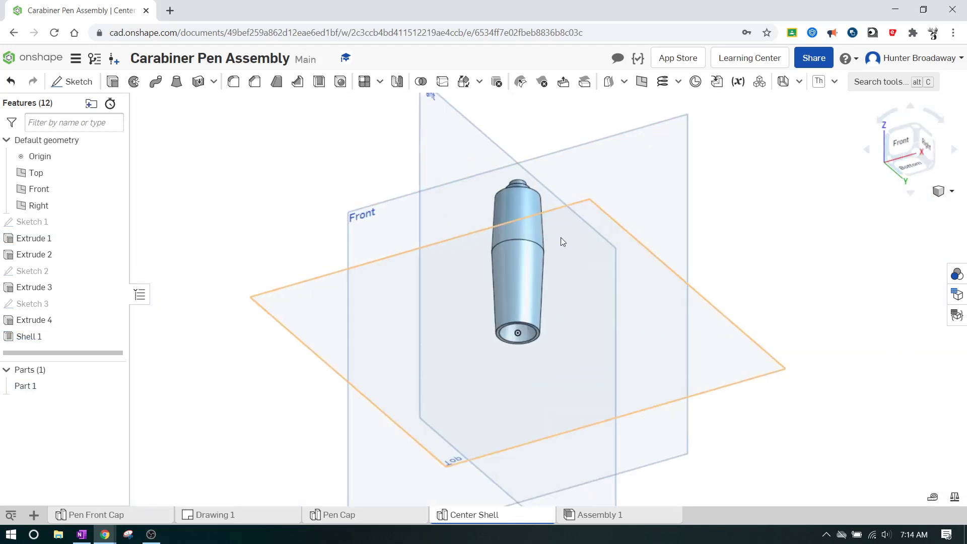
pyautogui.scroll(3, 559, 241)
pyautogui.click(912, 129)
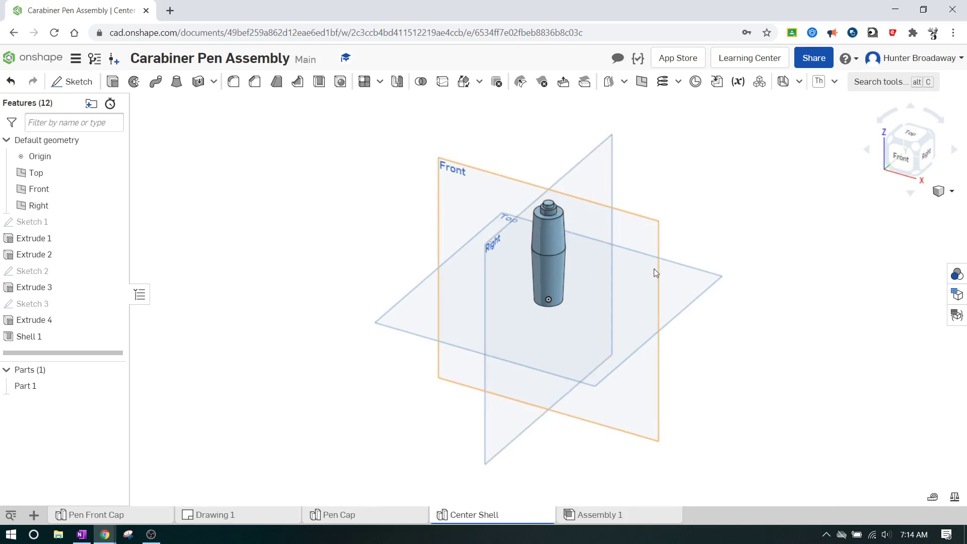
pyautogui.scroll(3, 655, 273)
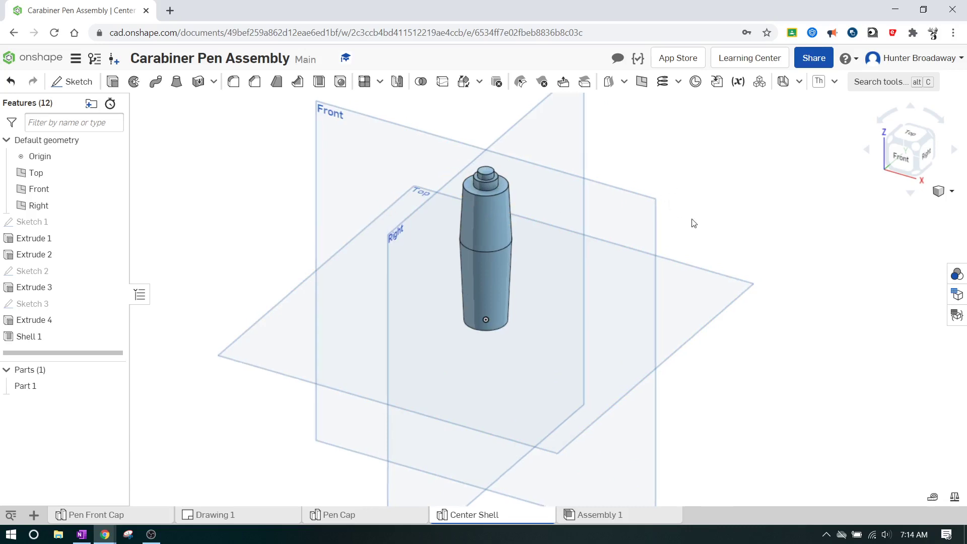
pyautogui.moveTo(694, 223); pyautogui.dragTo(662, 213, button='middle')
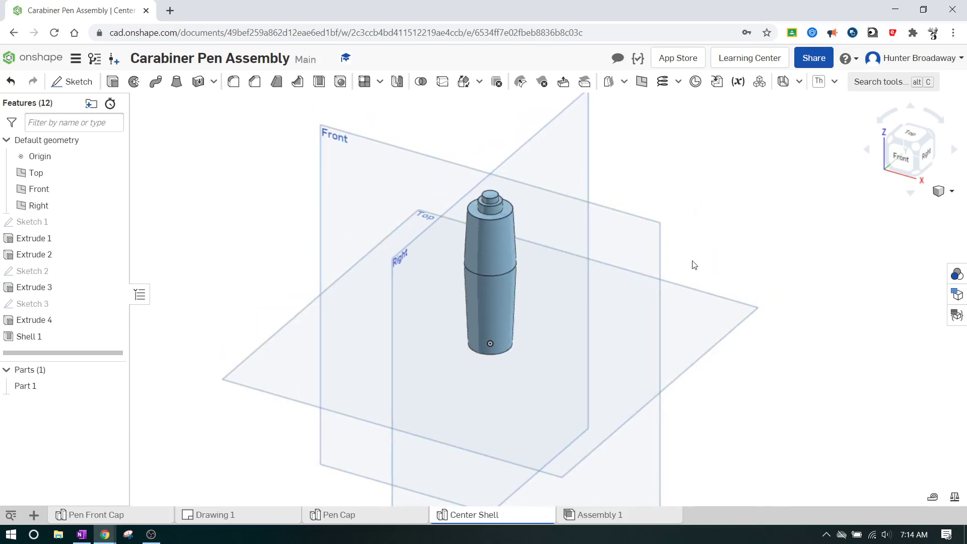
# Step: Create Plane 1 parallel to the Right plane at a 1.14 in offset beside the pen
pyautogui.click(642, 84)
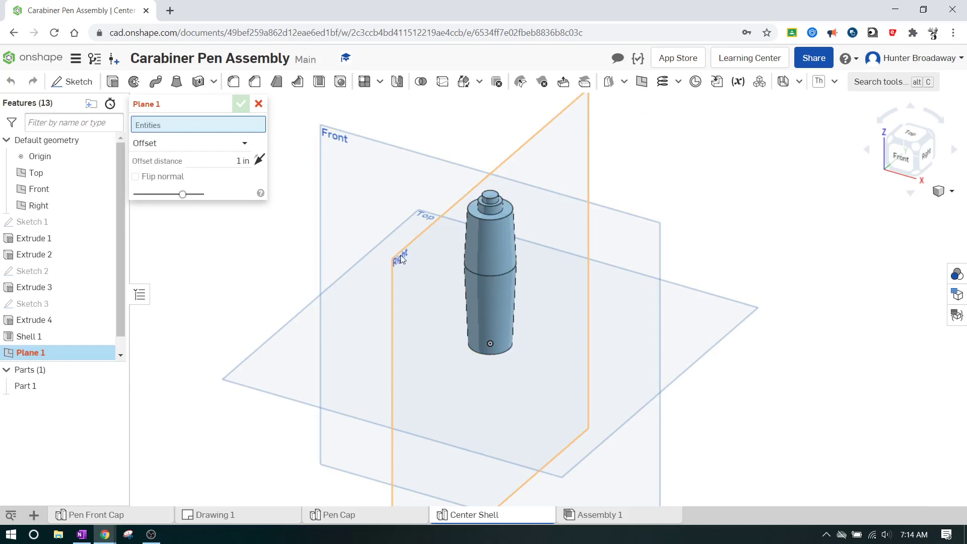
pyautogui.click(550, 139)
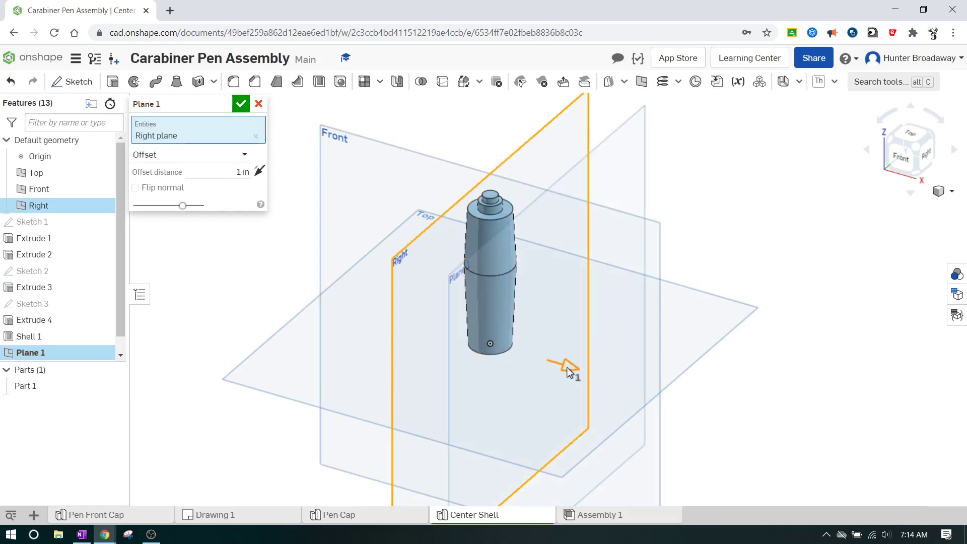
pyautogui.moveTo(569, 371); pyautogui.dragTo(564, 343)
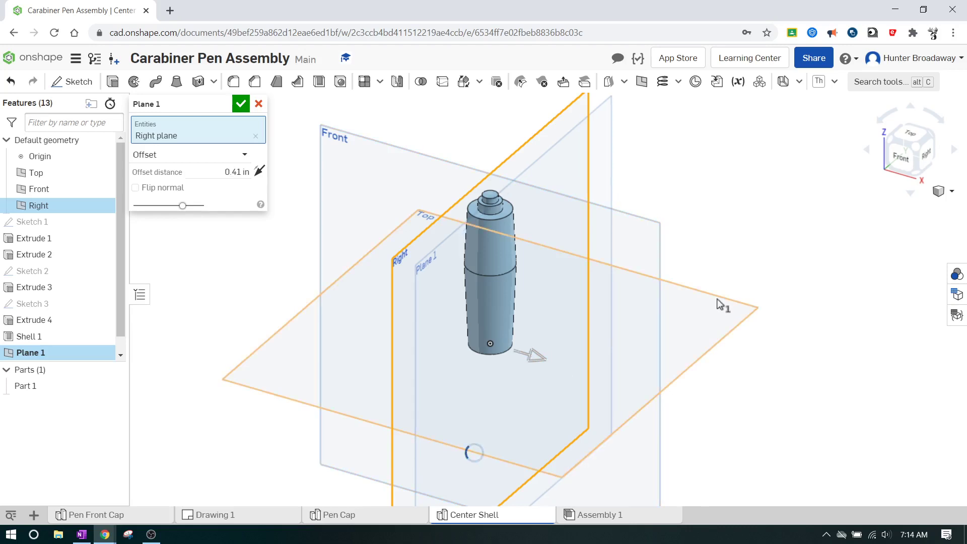
pyautogui.moveTo(718, 302); pyautogui.dragTo(672, 310)
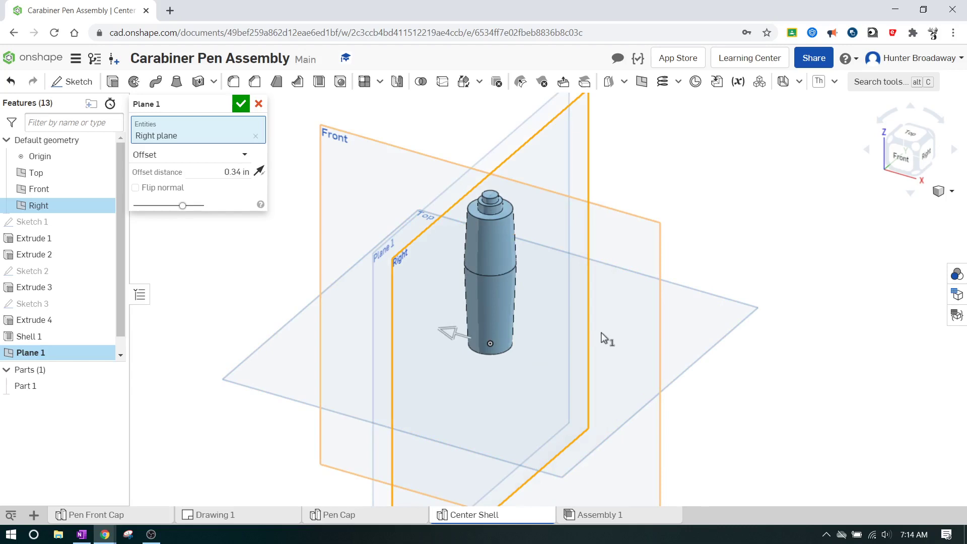
pyautogui.click(904, 161)
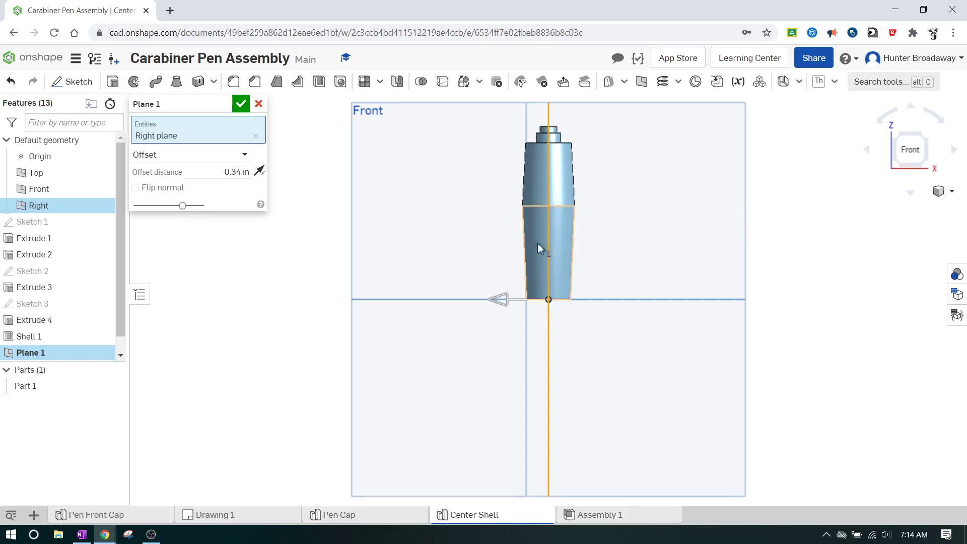
pyautogui.moveTo(501, 301); pyautogui.dragTo(596, 308)
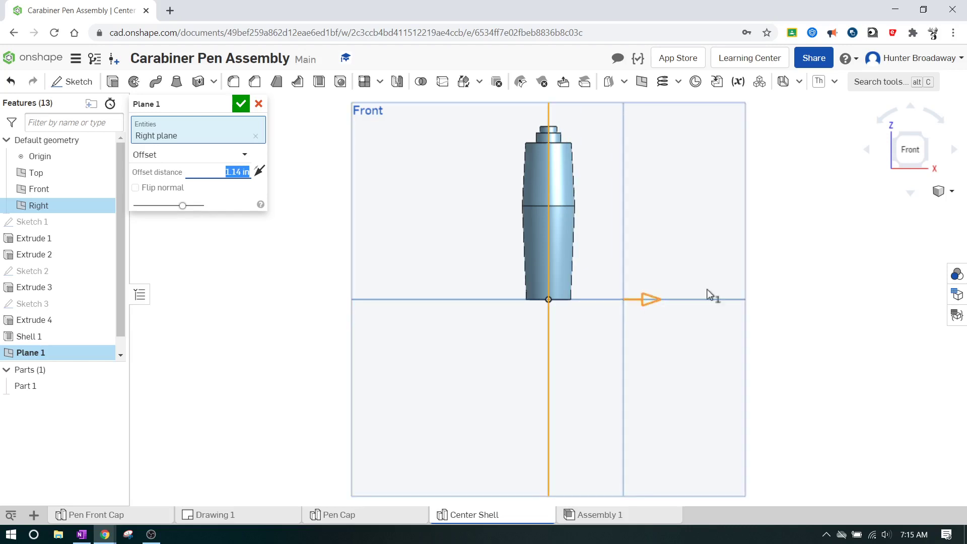
pyautogui.click(916, 146)
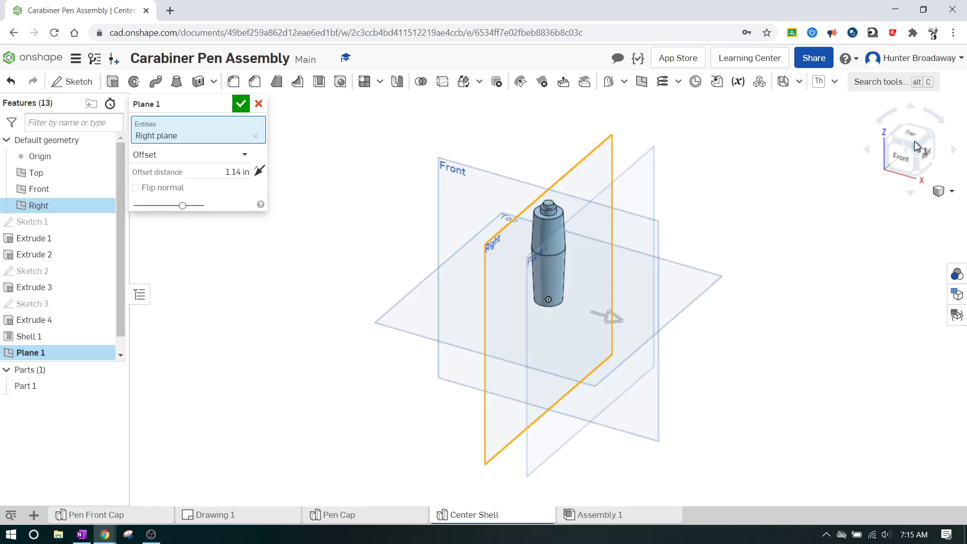
pyautogui.scroll(3, 687, 287)
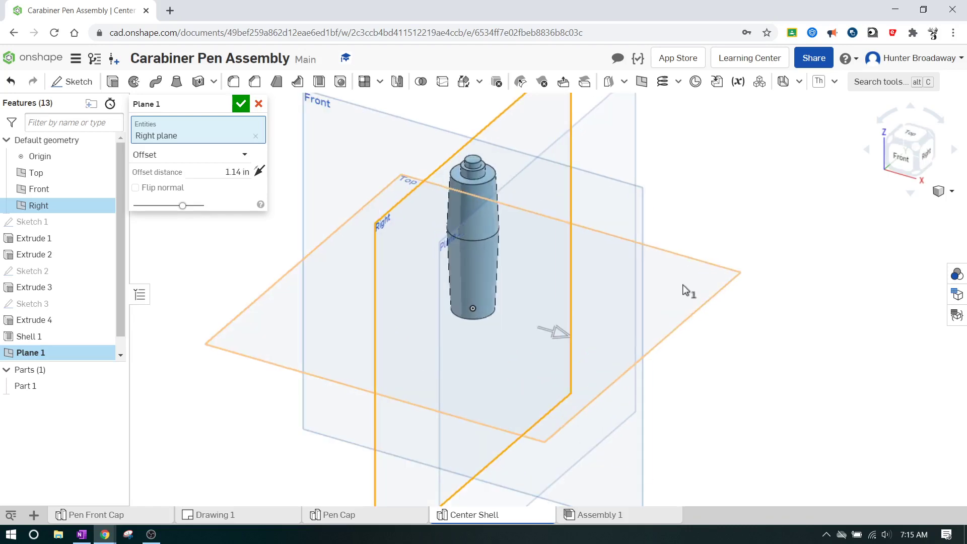
pyautogui.click(241, 105)
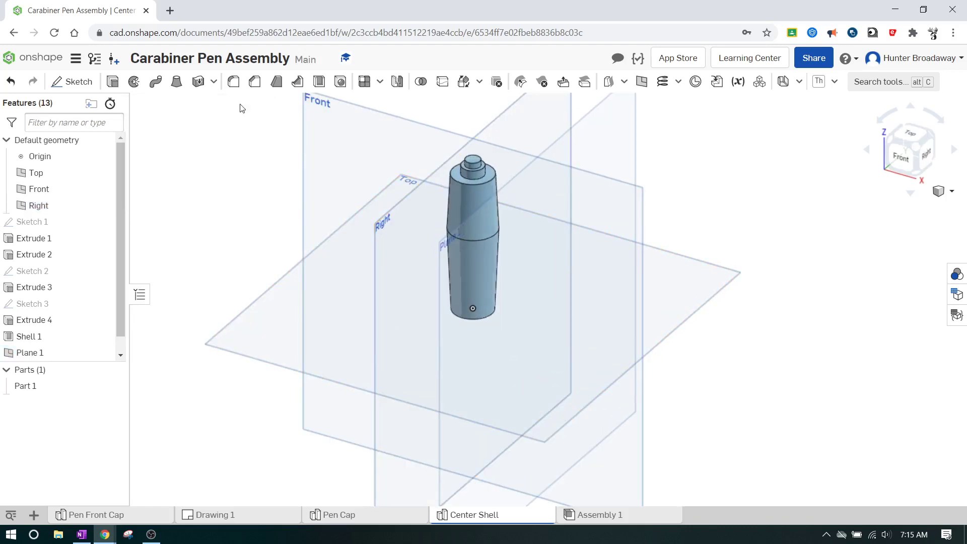
# Step: Start Sketch 4 on Plane 1 and view the pen straight on from the right
pyautogui.click(71, 82)
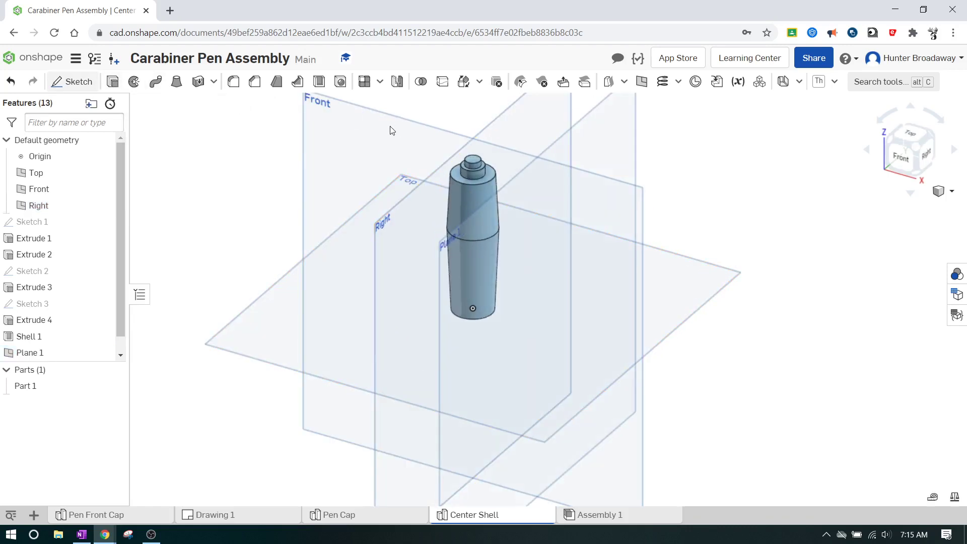
pyautogui.click(452, 238)
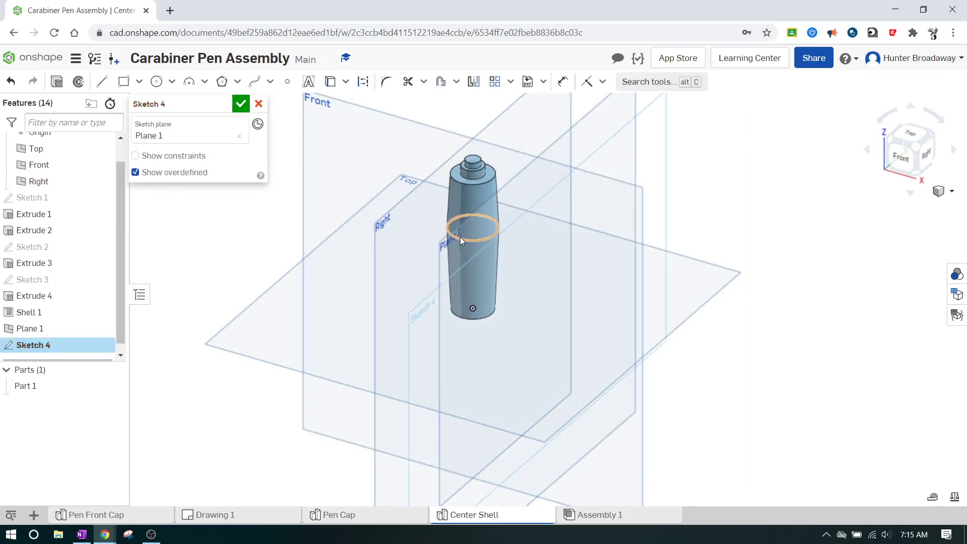
pyautogui.click(926, 155)
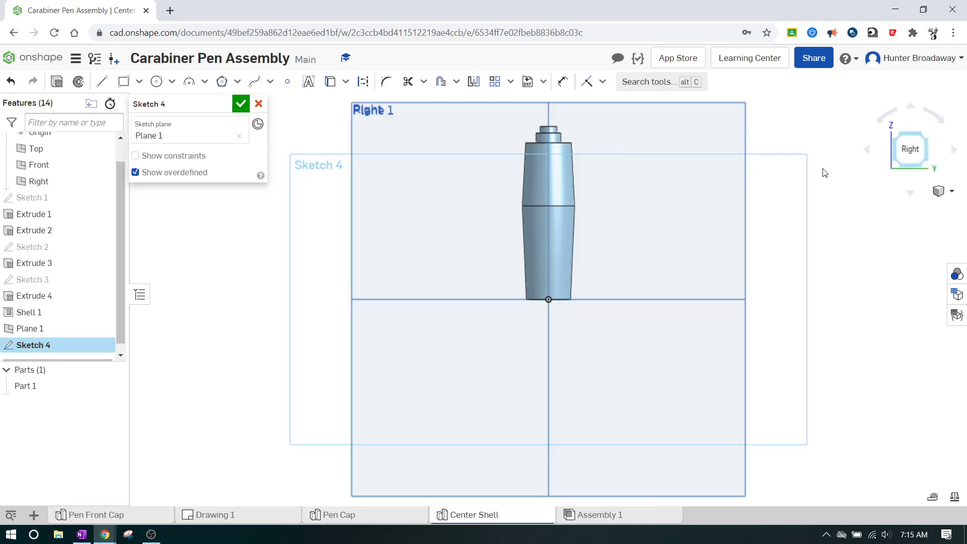
pyautogui.scroll(5, 576, 169)
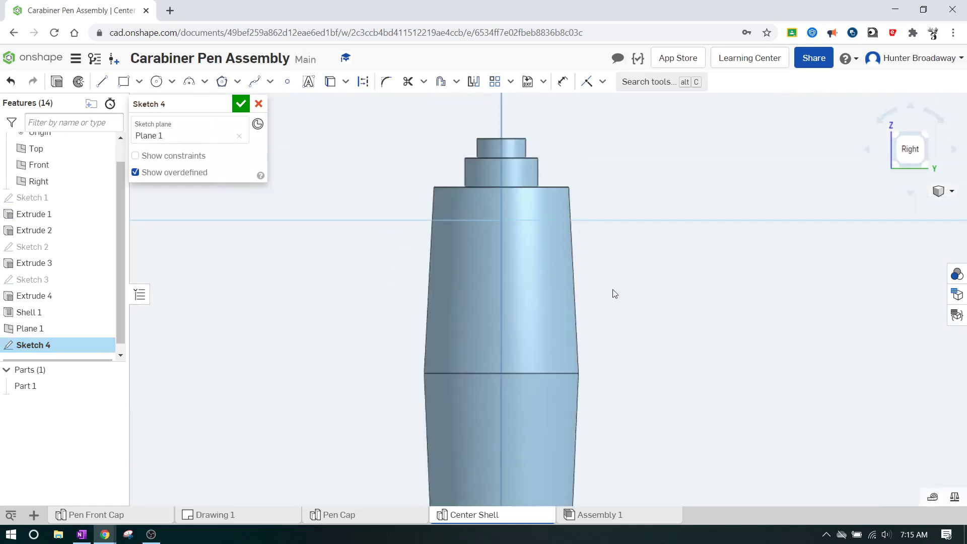
pyautogui.scroll(-2, 604, 265)
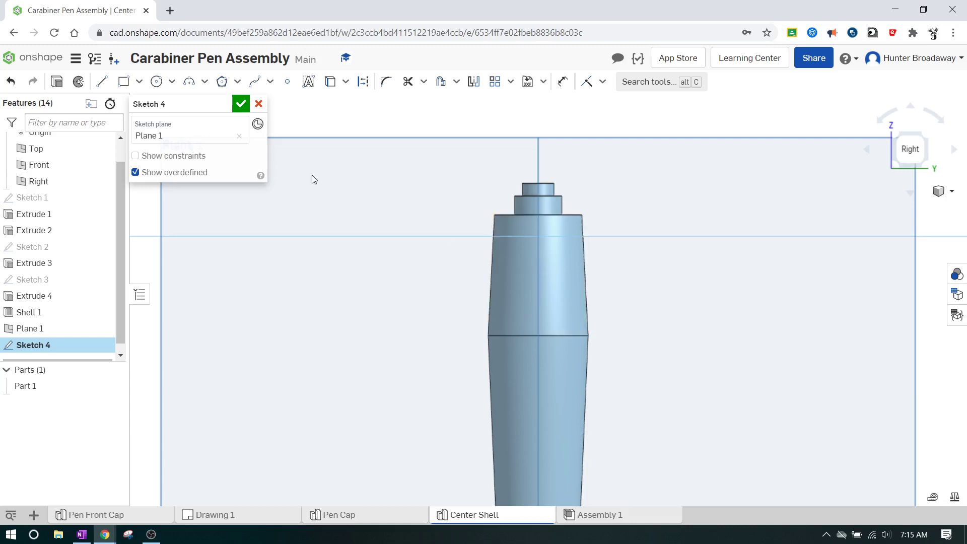
# Step: Draw a centre-point rectangle on the pen axis, 0.25 wide and 0.75 tall
pyautogui.click(139, 81)
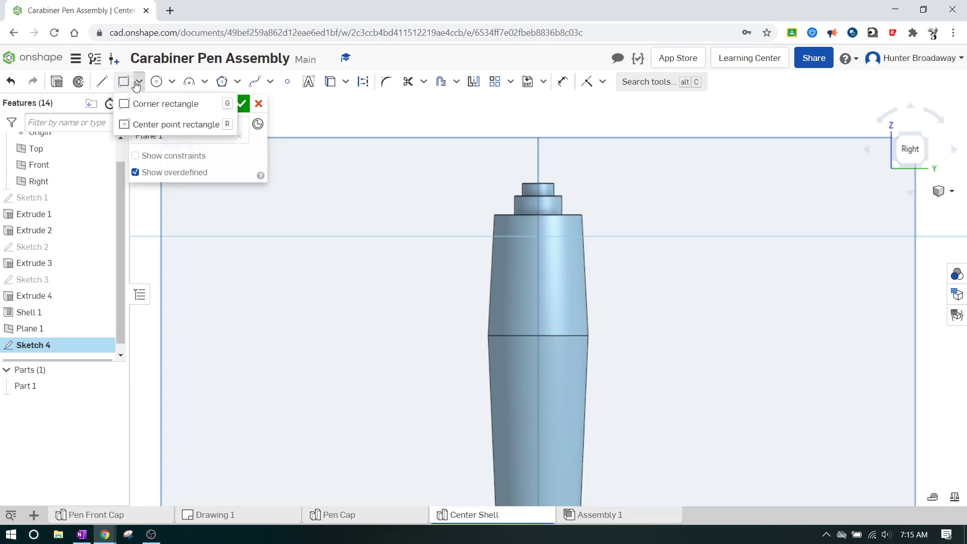
pyautogui.click(170, 125)
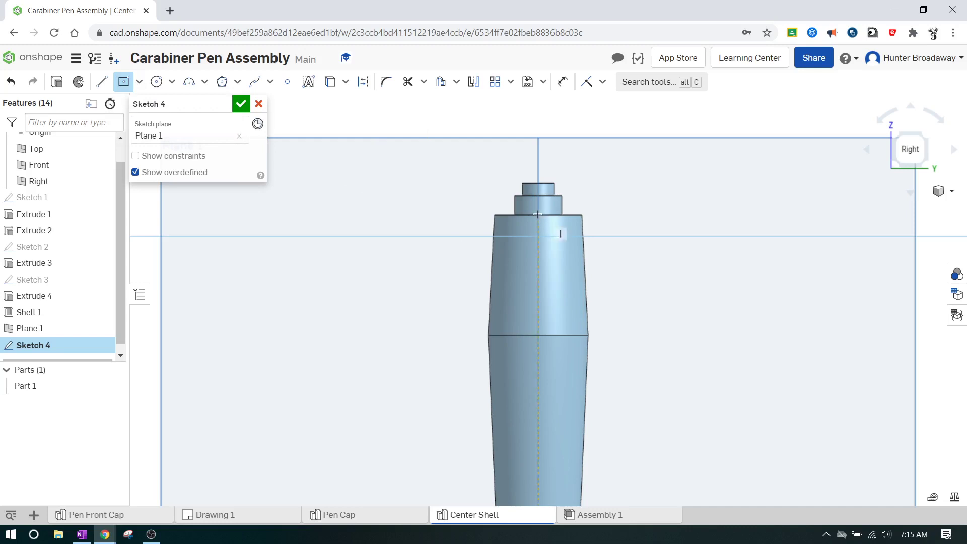
pyautogui.click(538, 274)
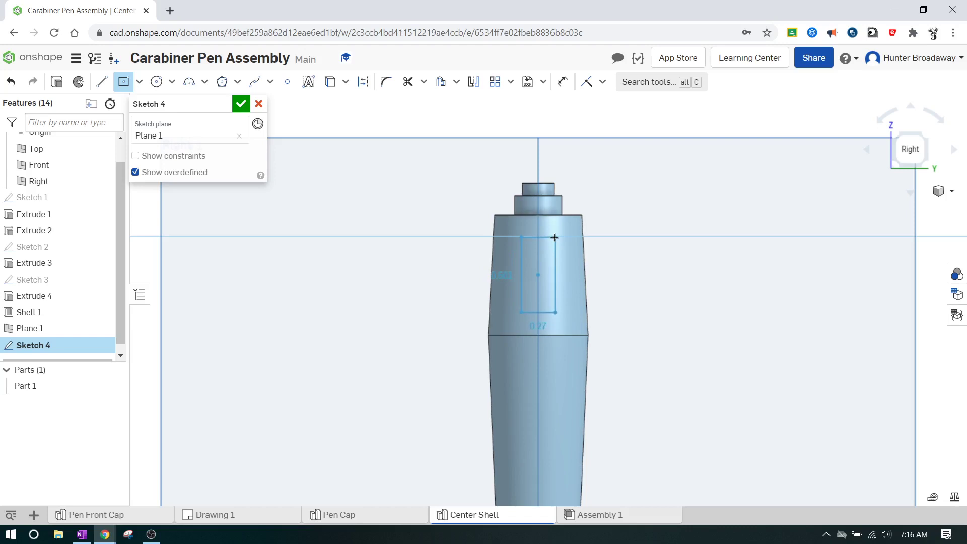
pyautogui.click(550, 232)
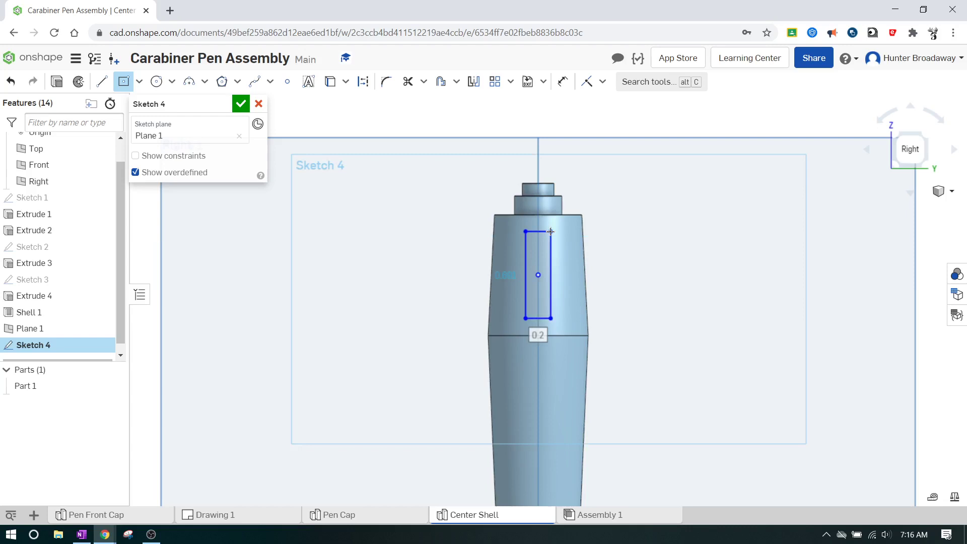
pyautogui.press('BackSpace')
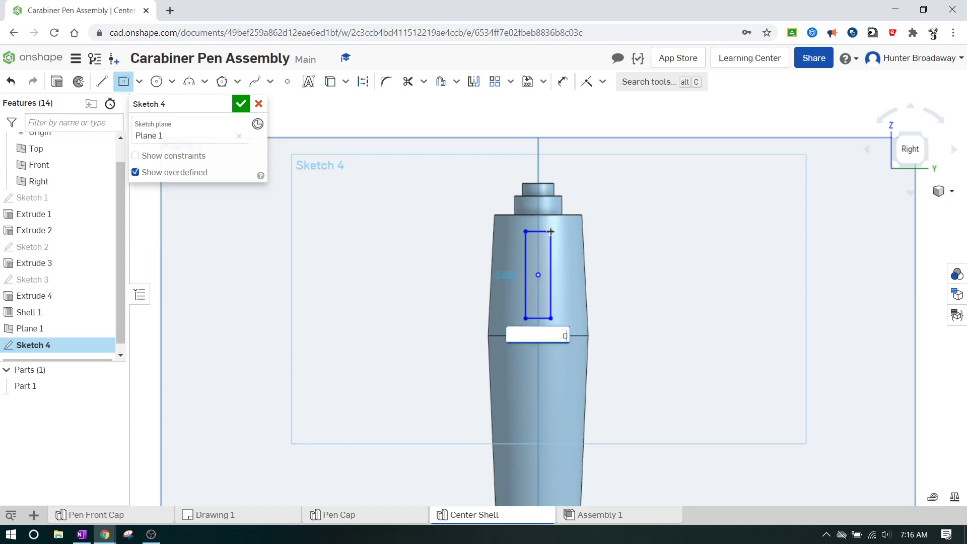
pyautogui.press('Return')
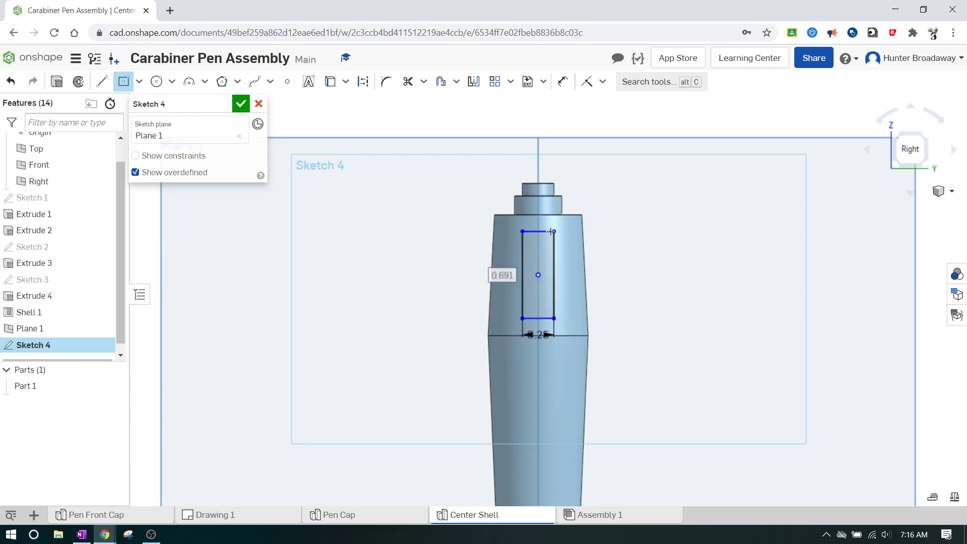
pyautogui.press('BackSpace')
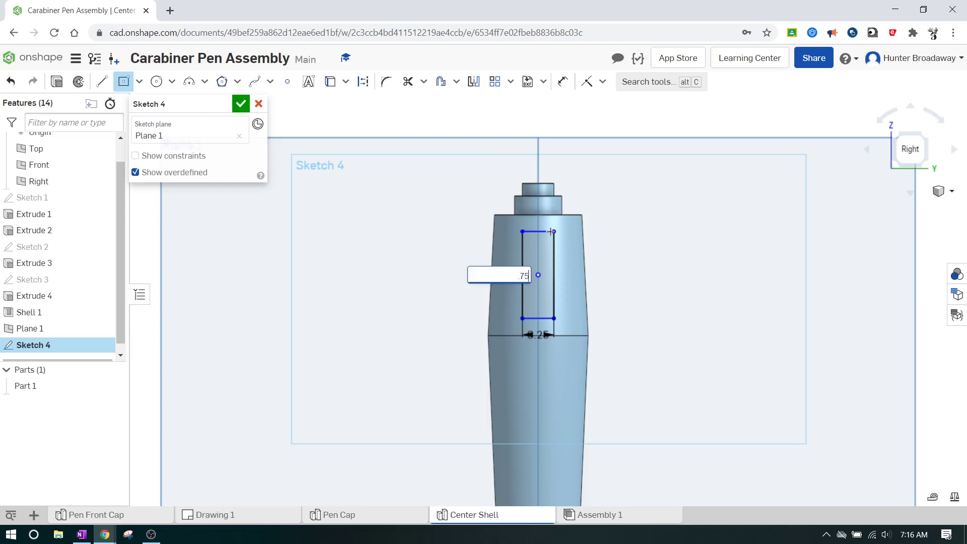
pyautogui.write('.75')
pyautogui.press('Return')
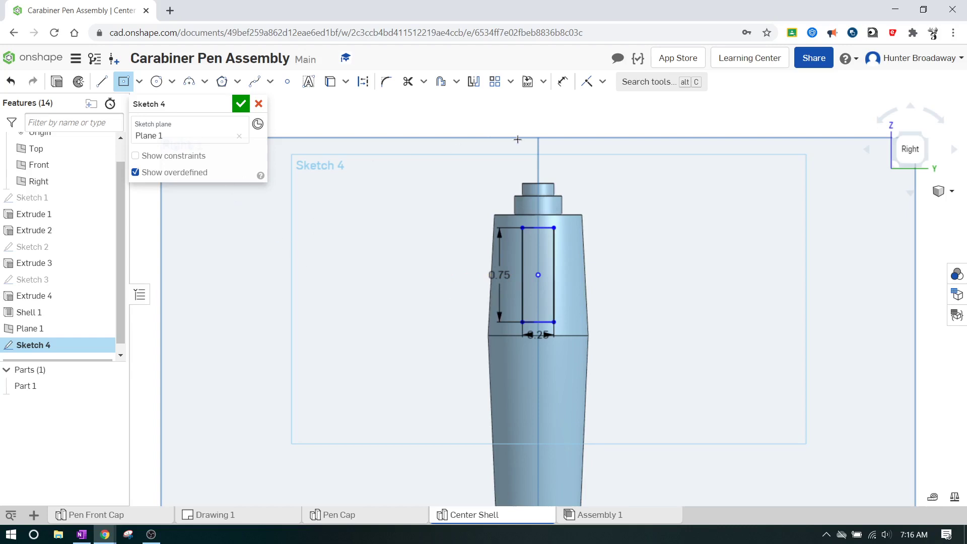
# Step: Dimension the rectangle's centre 0.48 (.960/2) below the tapered section's top edge
pyautogui.click(563, 82)
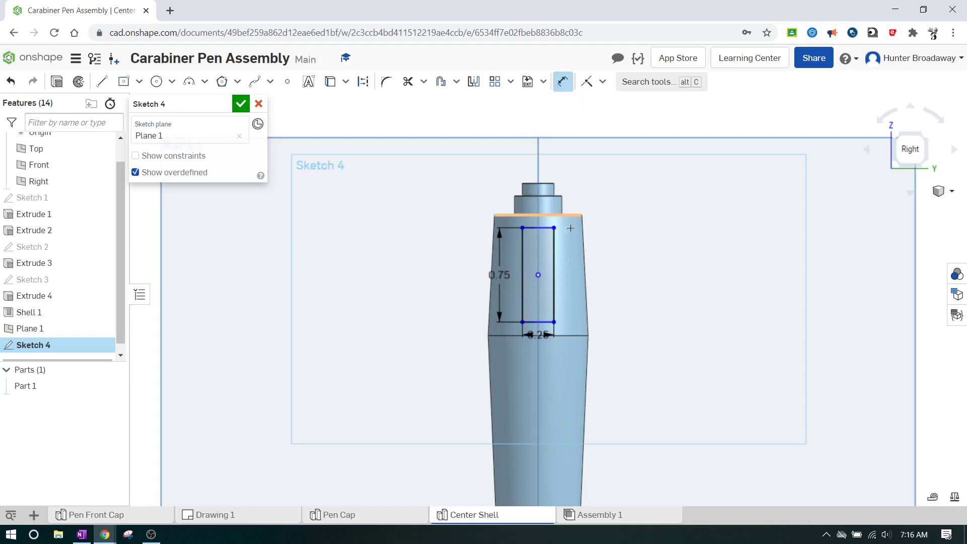
pyautogui.click(546, 215)
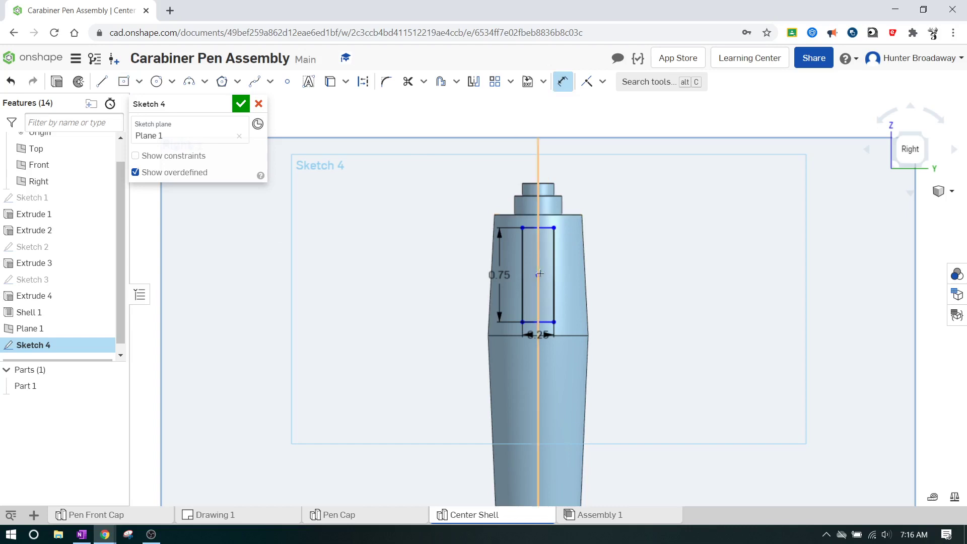
pyautogui.click(538, 274)
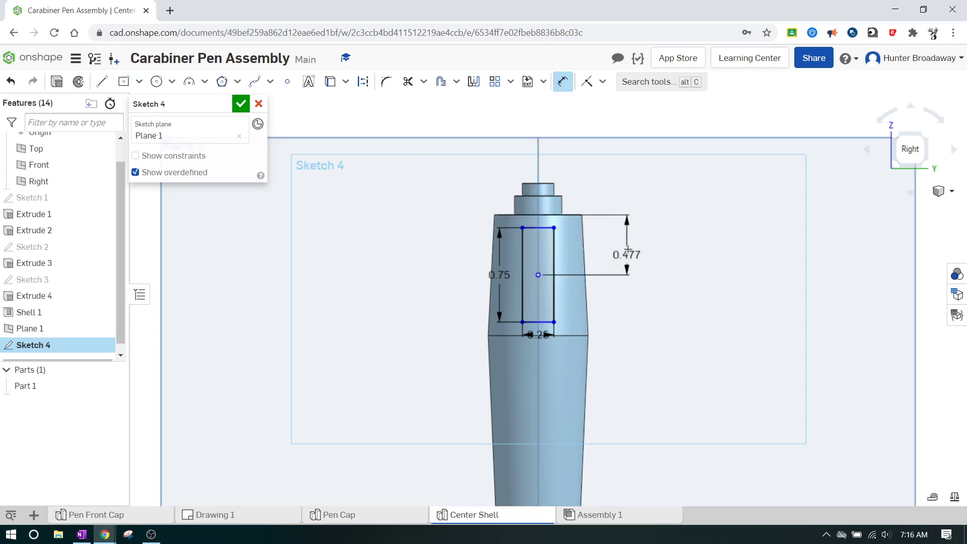
pyautogui.click(639, 256)
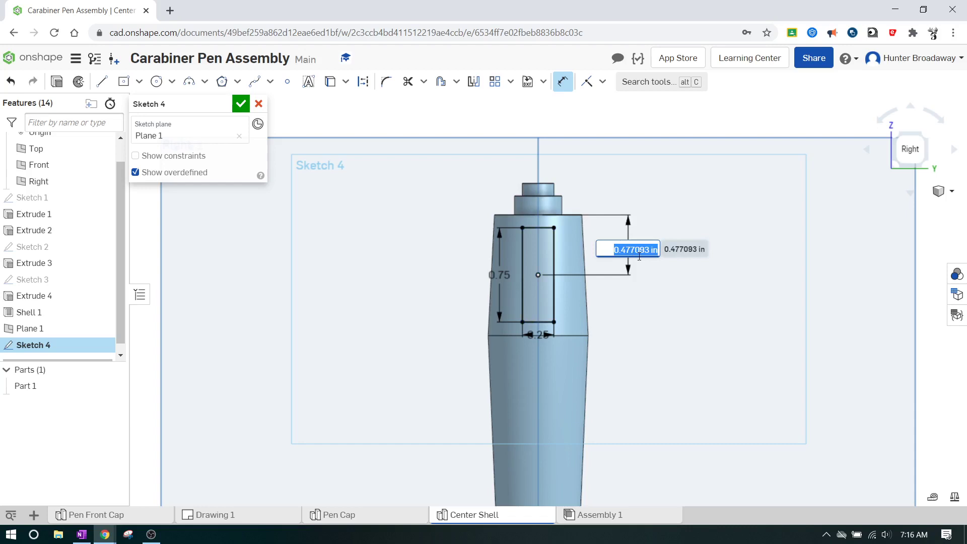
pyautogui.write('.960')
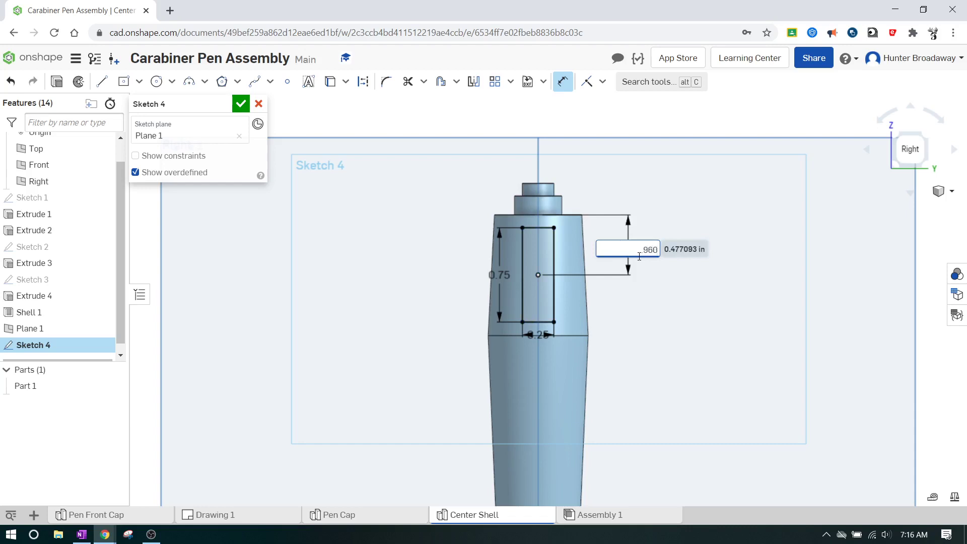
pyautogui.write('/2')
pyautogui.press('Return')
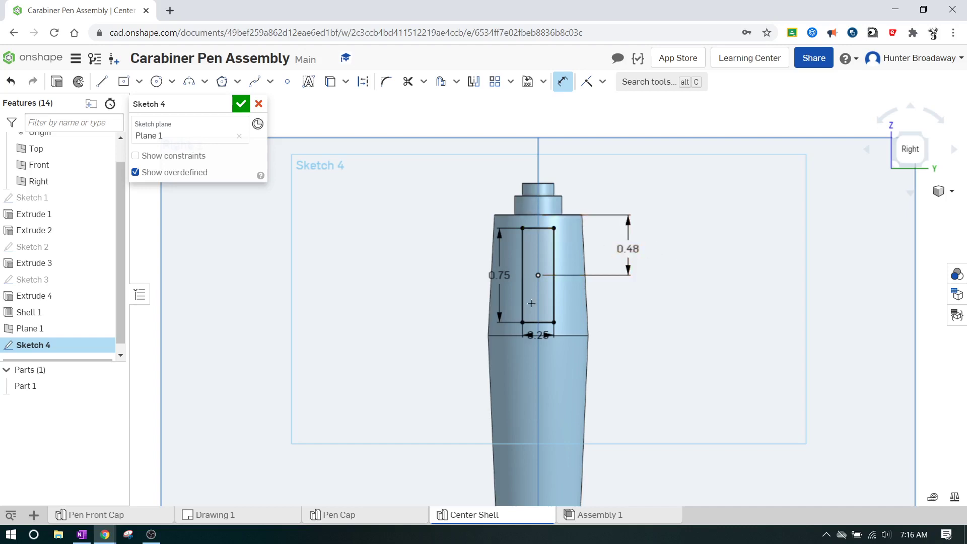
pyautogui.scroll(2, 688, 241)
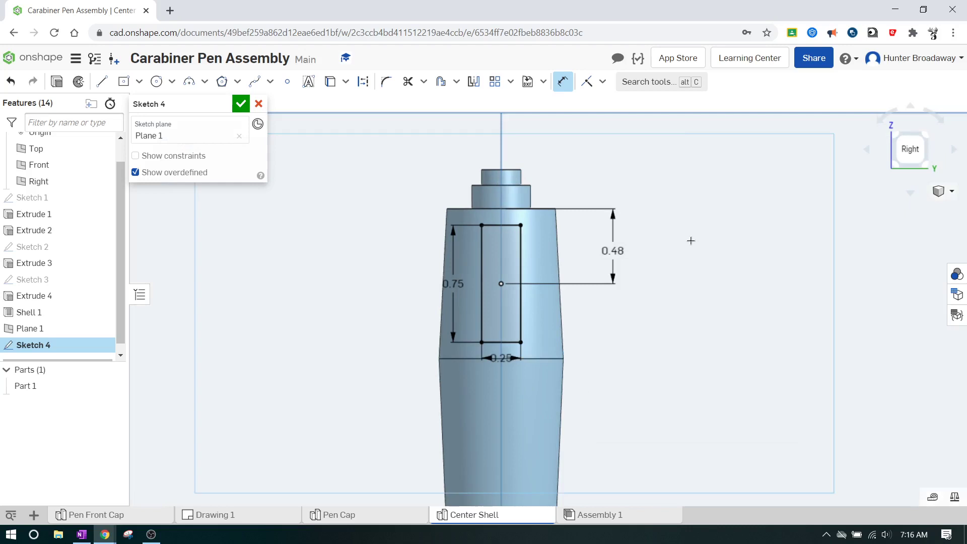
# Step: Round the rectangle's top-right corner with a 0.125 radius fillet
pyautogui.click(386, 83)
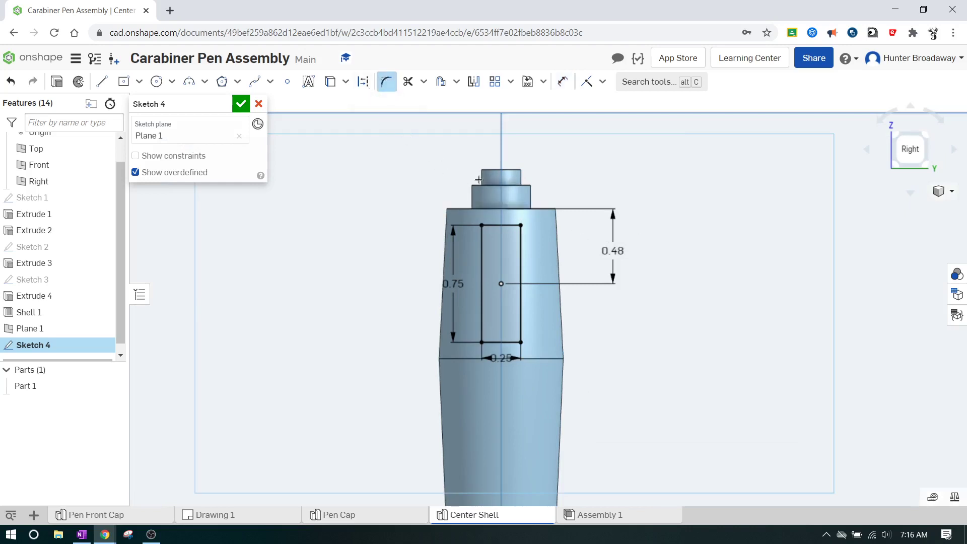
pyautogui.scroll(2, 511, 187)
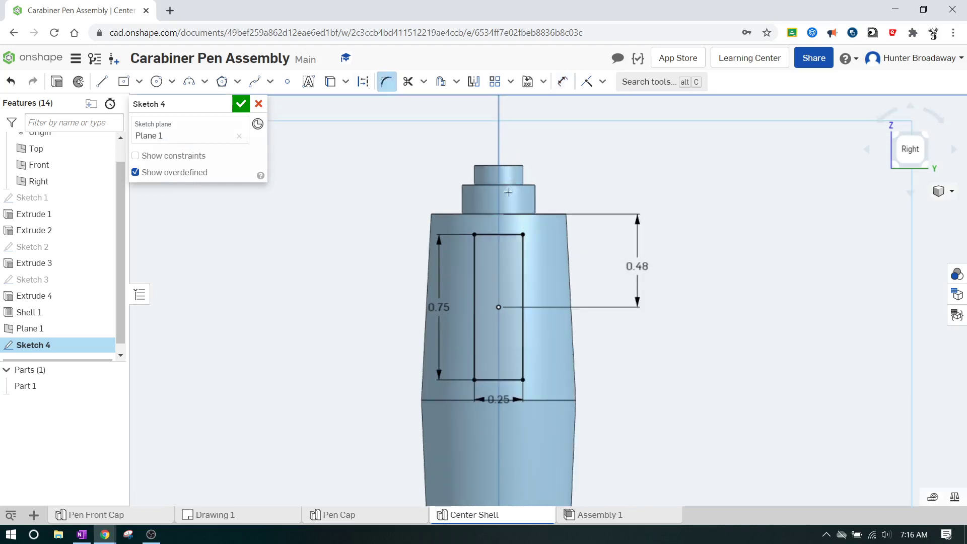
pyautogui.click(512, 235)
pyautogui.click(522, 250)
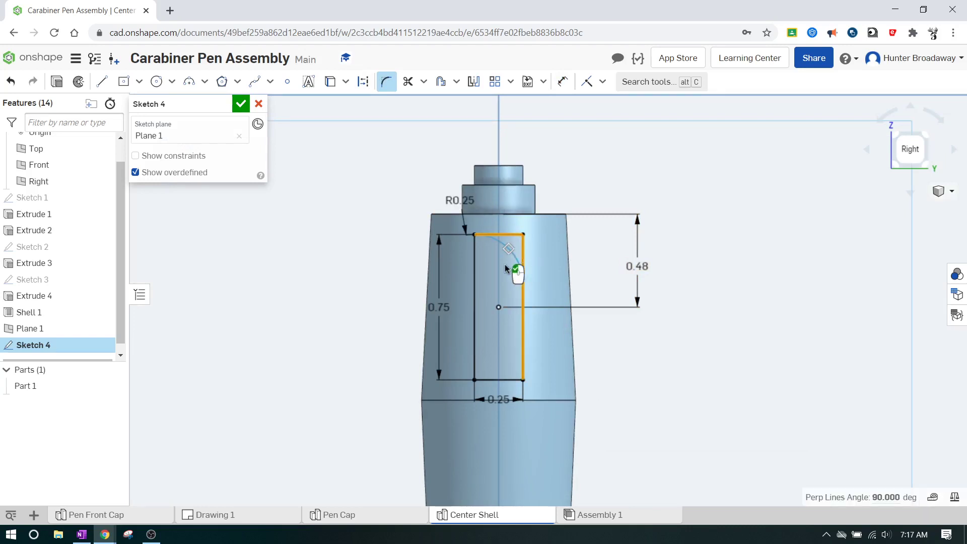
pyautogui.click(462, 200)
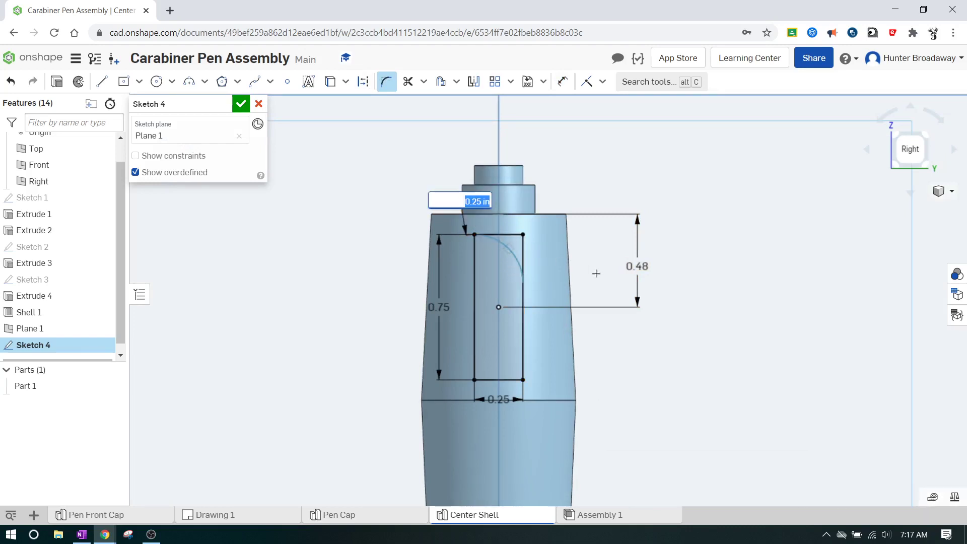
pyautogui.press('BackSpace')
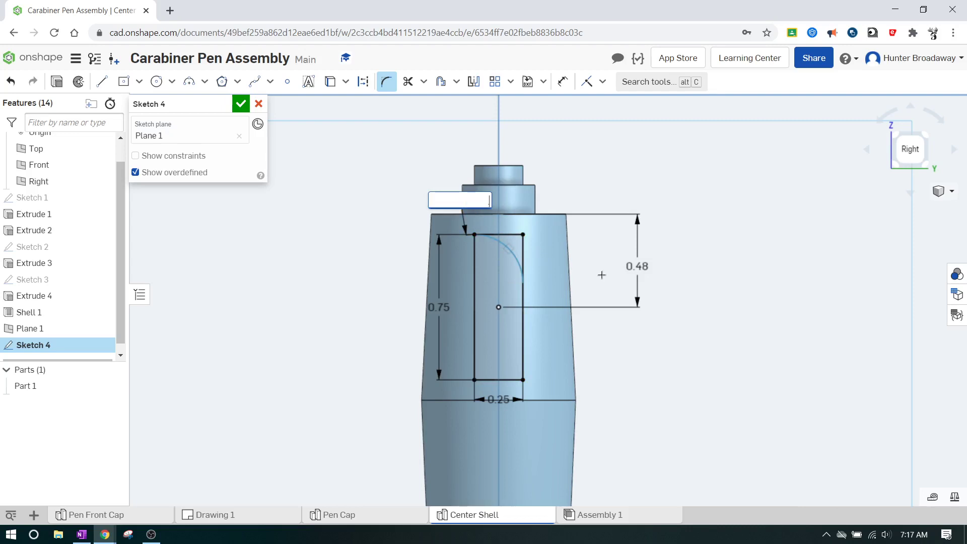
pyautogui.press('Return')
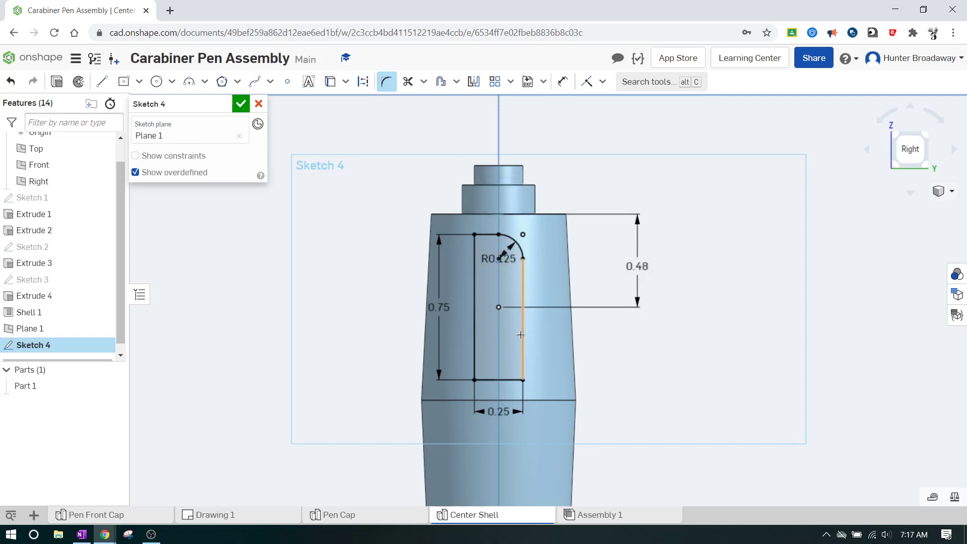
# Step: Round the bottom-right, bottom-left and top-left corners at the same 0.125 radius
pyautogui.click(522, 373)
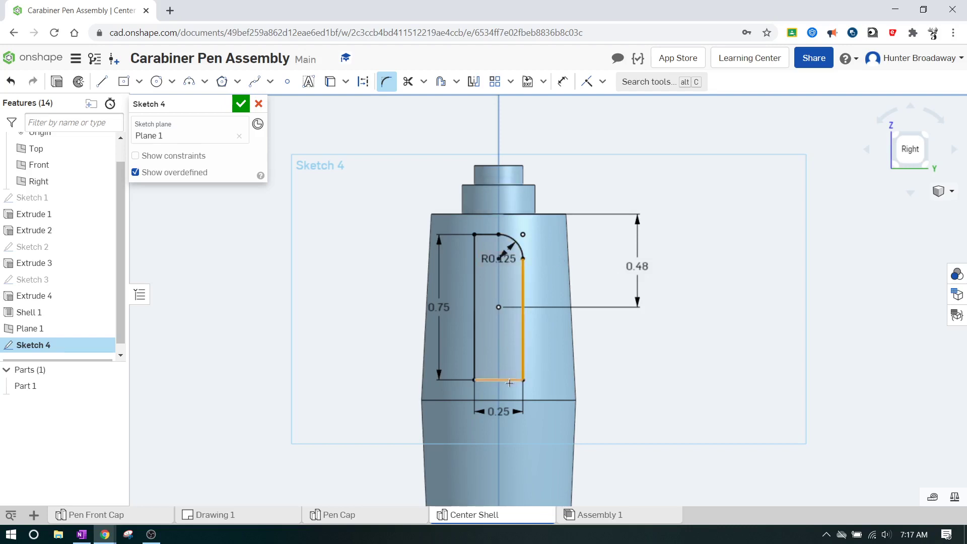
pyautogui.click(512, 380)
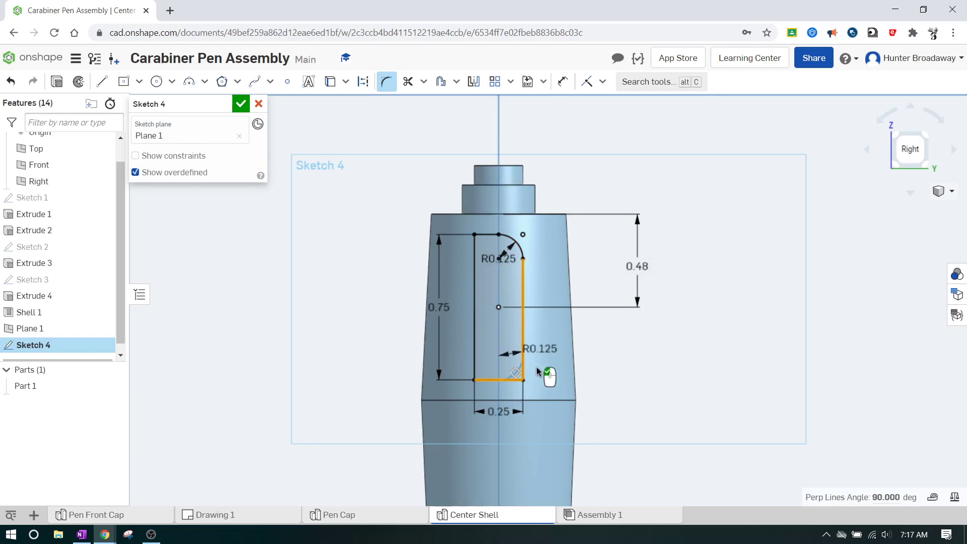
pyautogui.click(473, 363)
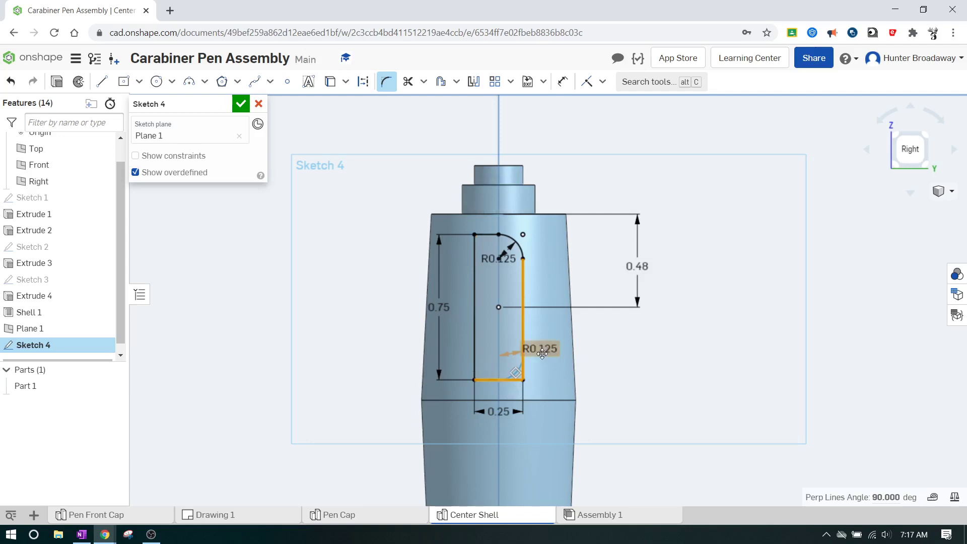
pyautogui.press('Return')
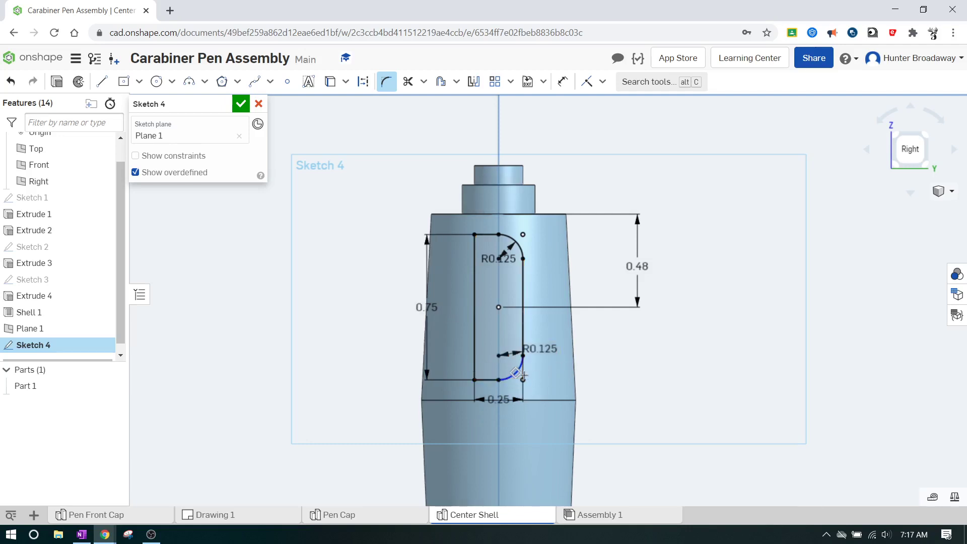
pyautogui.click(475, 368)
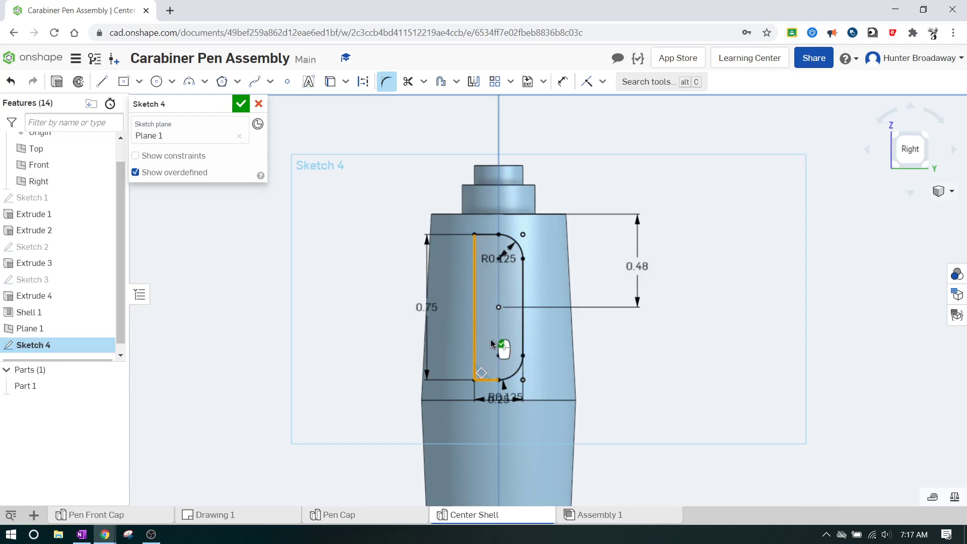
pyautogui.press('Return')
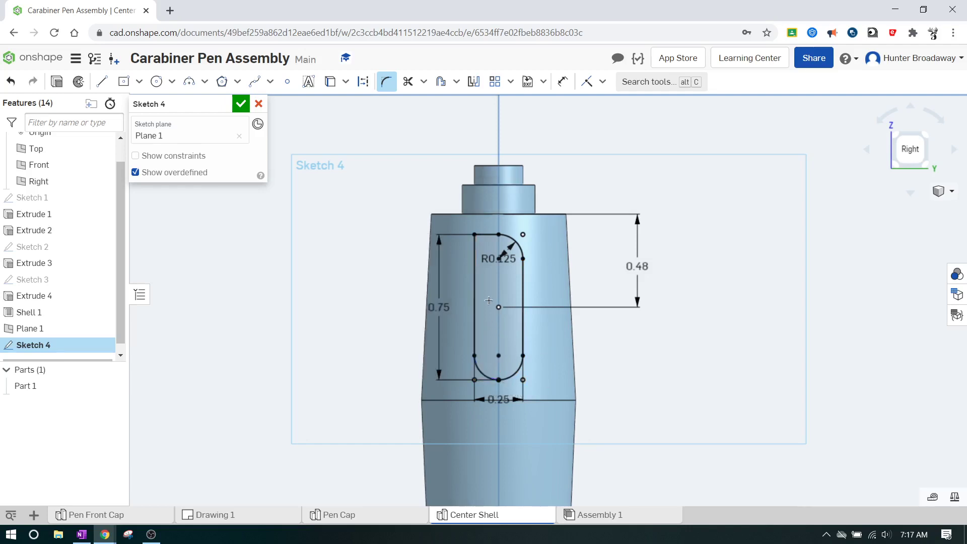
pyautogui.click(474, 254)
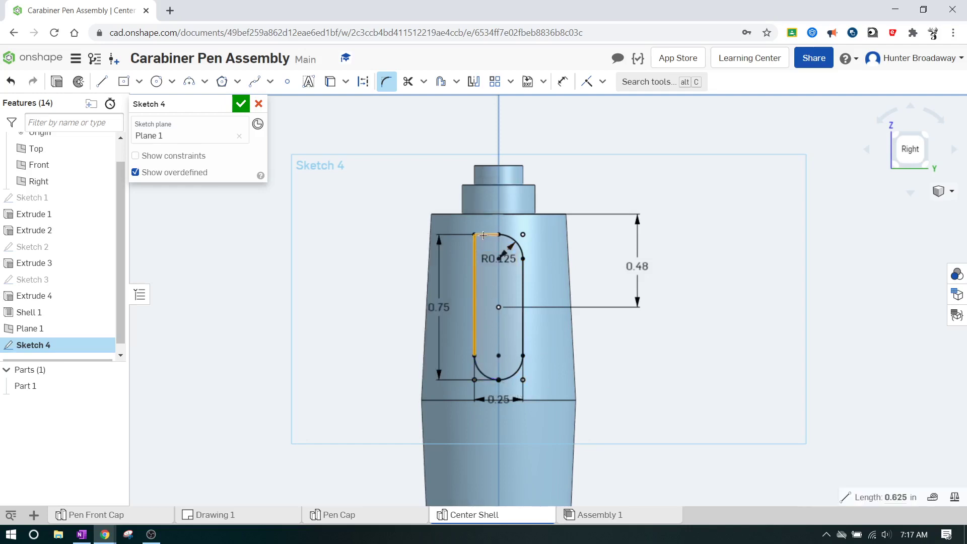
pyautogui.click(483, 234)
pyautogui.press('Return')
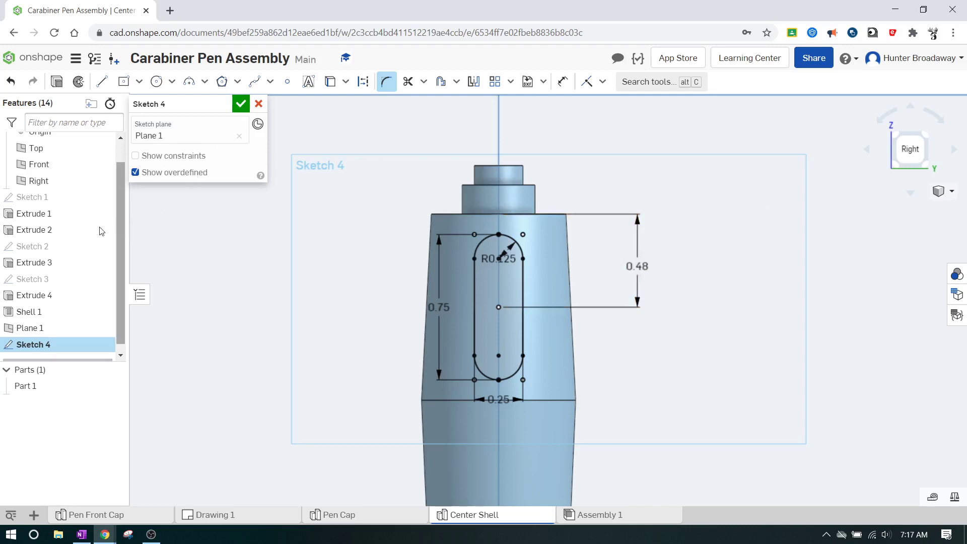
pyautogui.scroll(-1, 72, 231)
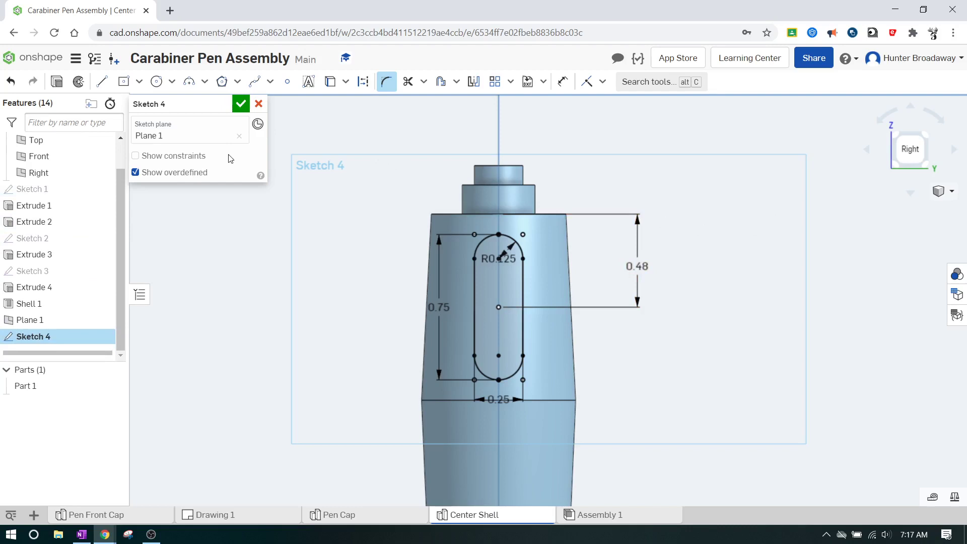
# Step: Close Sketch 4 and switch to an isometric view of the pen
pyautogui.click(241, 105)
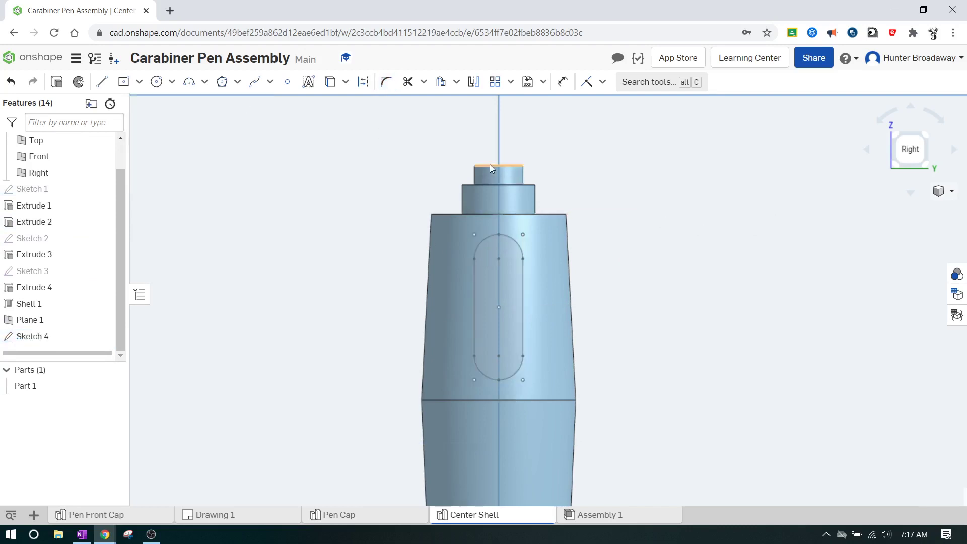
pyautogui.click(925, 164)
pyautogui.scroll(8, 541, 194)
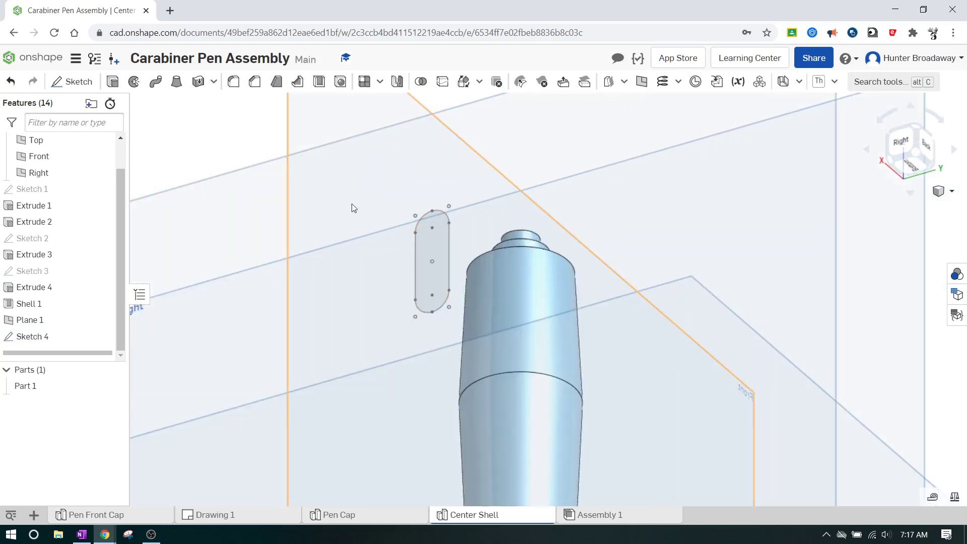
pyautogui.click(83, 83)
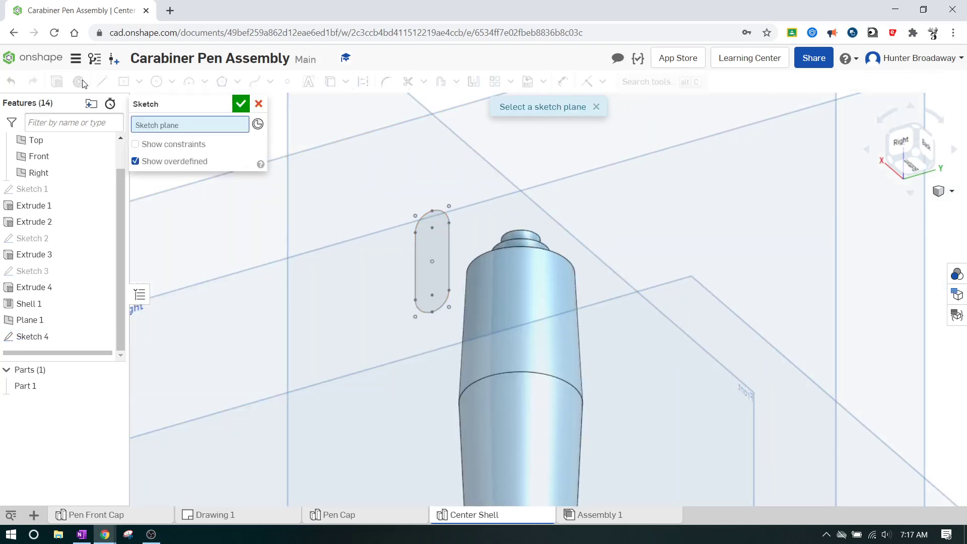
pyautogui.click(260, 103)
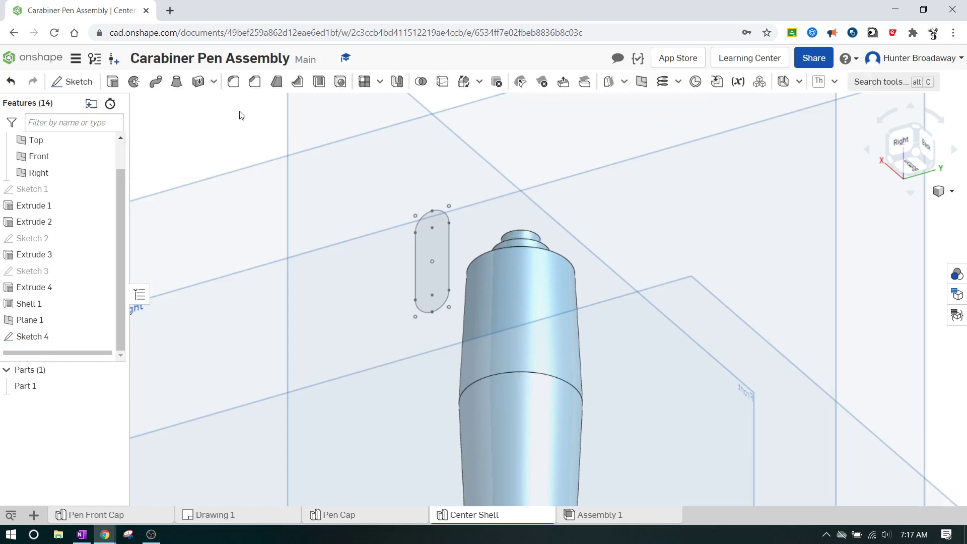
# Step: Set up an extrusion of the slot region that removes material
pyautogui.click(113, 82)
pyautogui.click(432, 246)
pyautogui.click(432, 247)
pyautogui.click(432, 246)
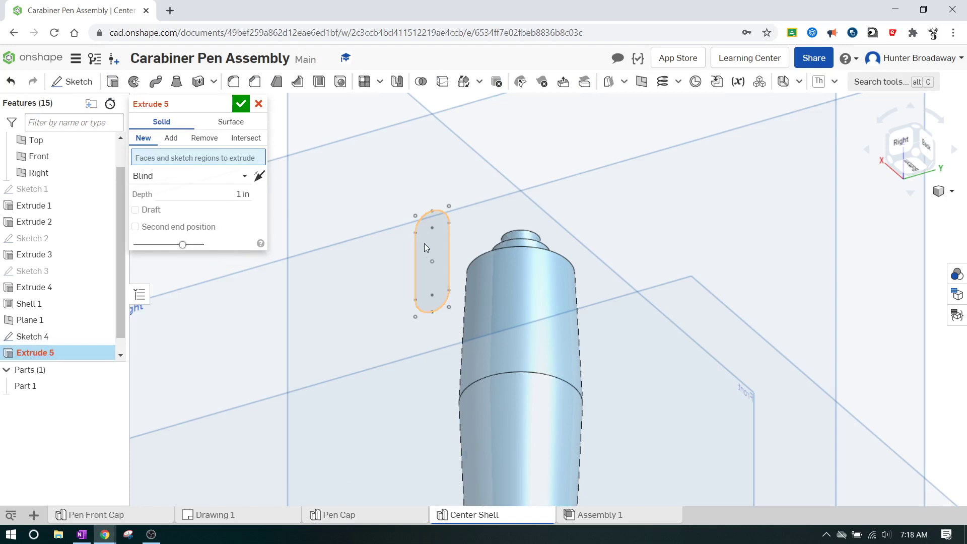
pyautogui.click(202, 139)
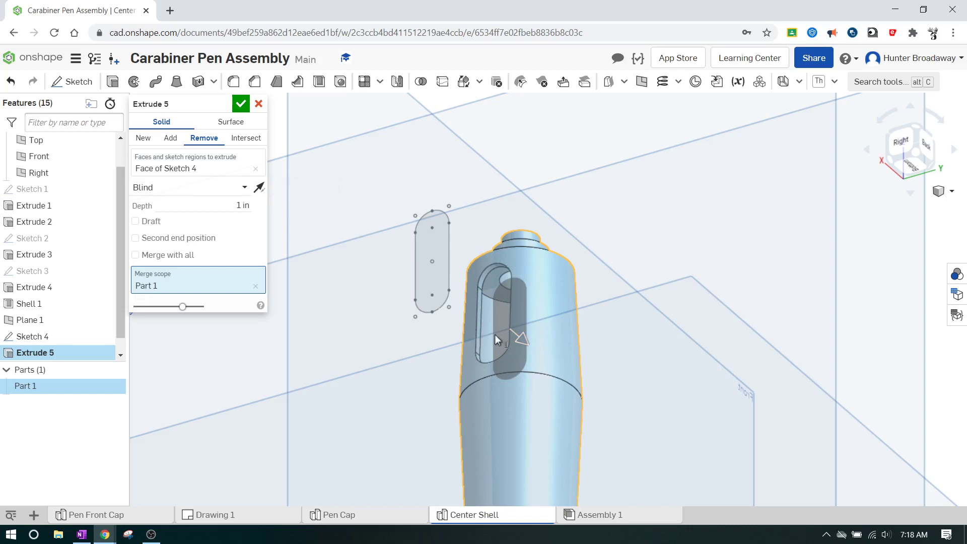
# Step: Check the slot cut from several angles and confirm it as Extrude 5
pyautogui.click(936, 142)
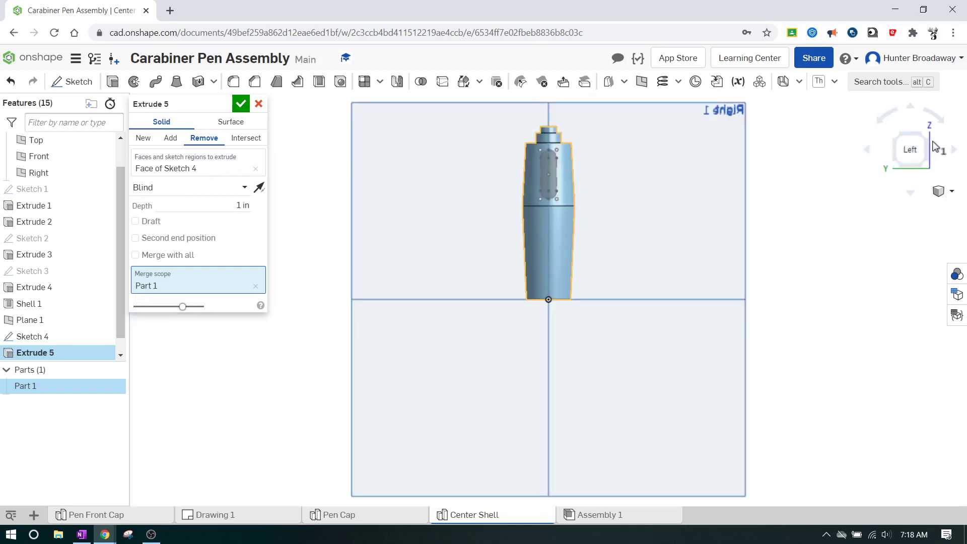
pyautogui.click(933, 143)
pyautogui.scroll(2, 561, 245)
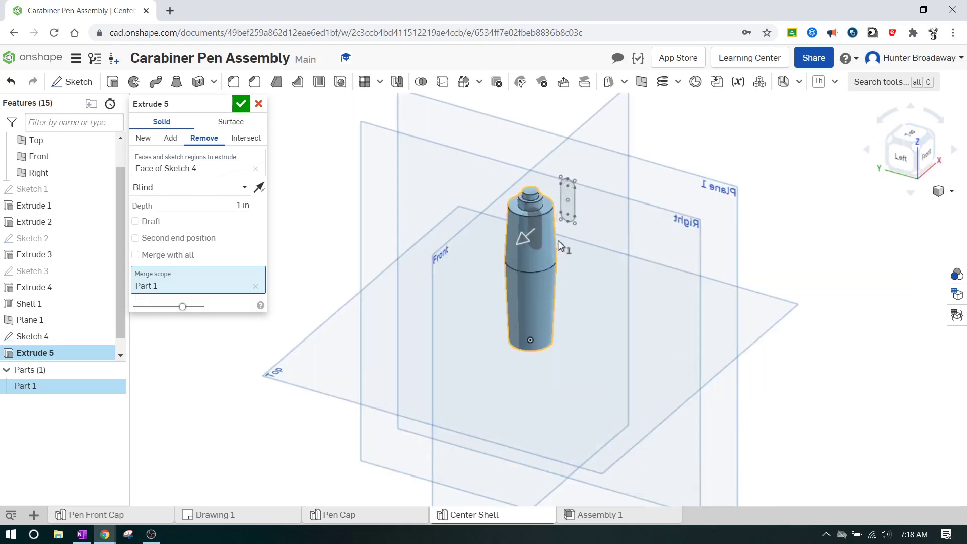
pyautogui.scroll(3, 561, 245)
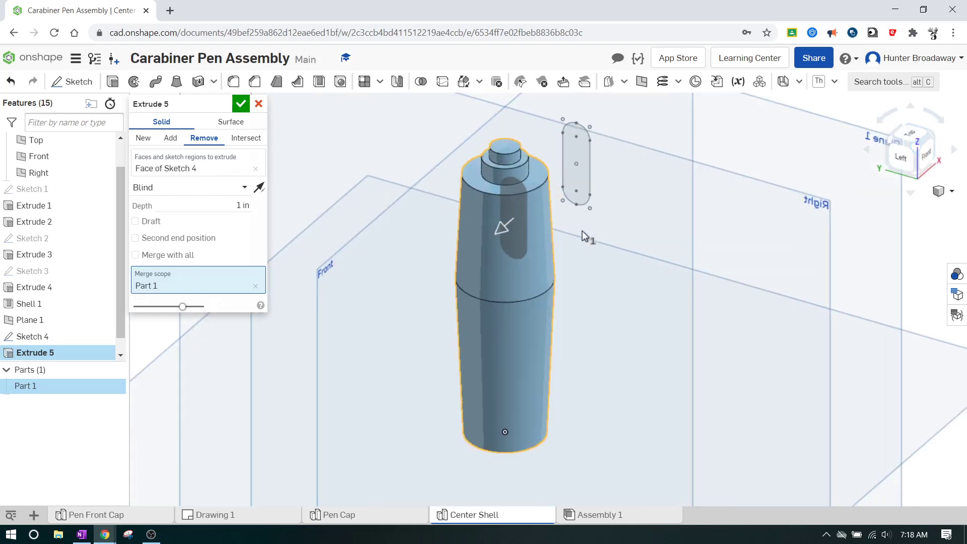
pyautogui.click(935, 139)
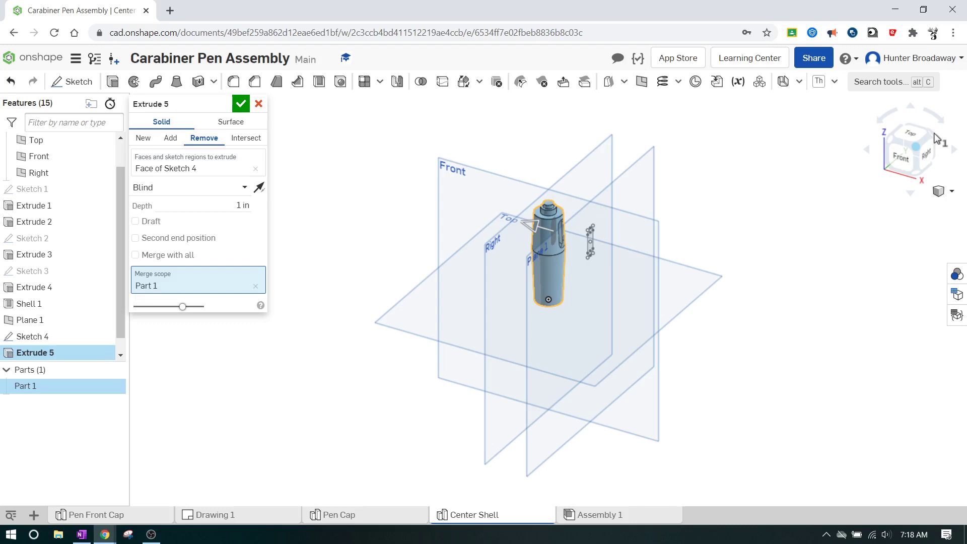
pyautogui.click(935, 140)
pyautogui.scroll(3, 431, 186)
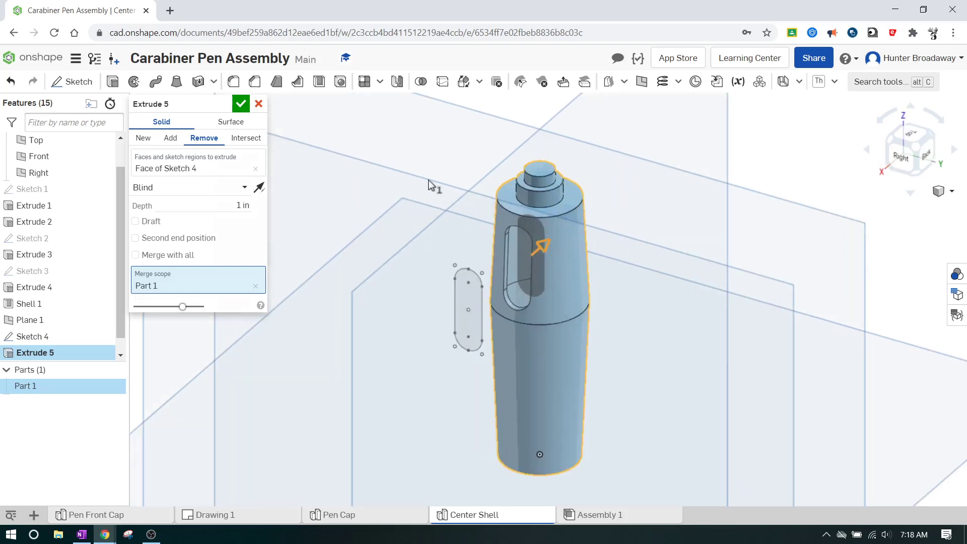
pyautogui.click(241, 103)
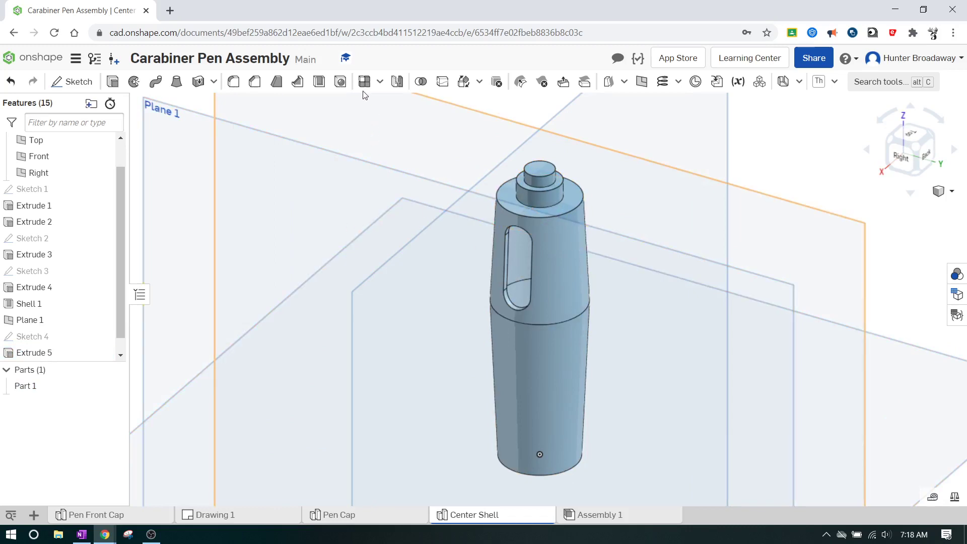
# Step: Set up a circular feature pattern of Extrude 5 about the body's top circular edge
pyautogui.click(380, 82)
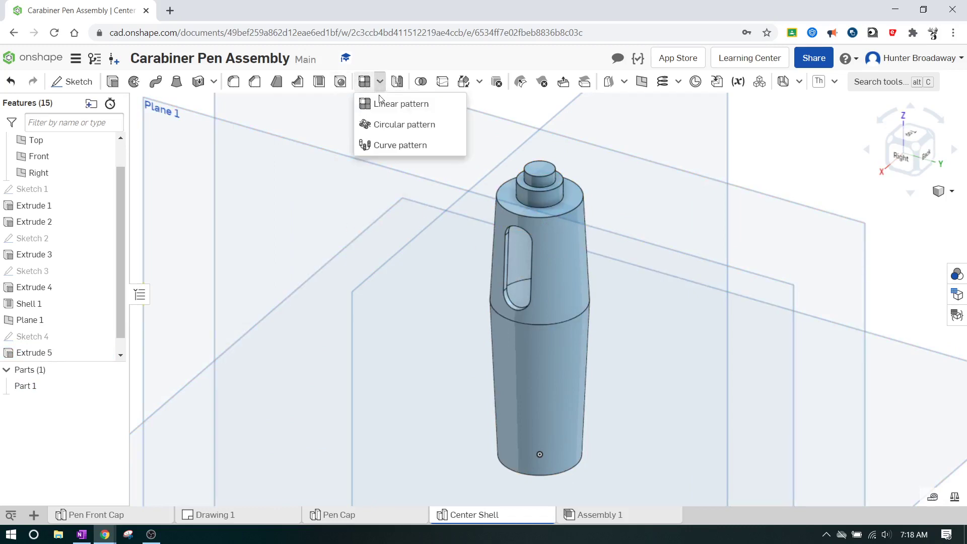
pyautogui.click(384, 125)
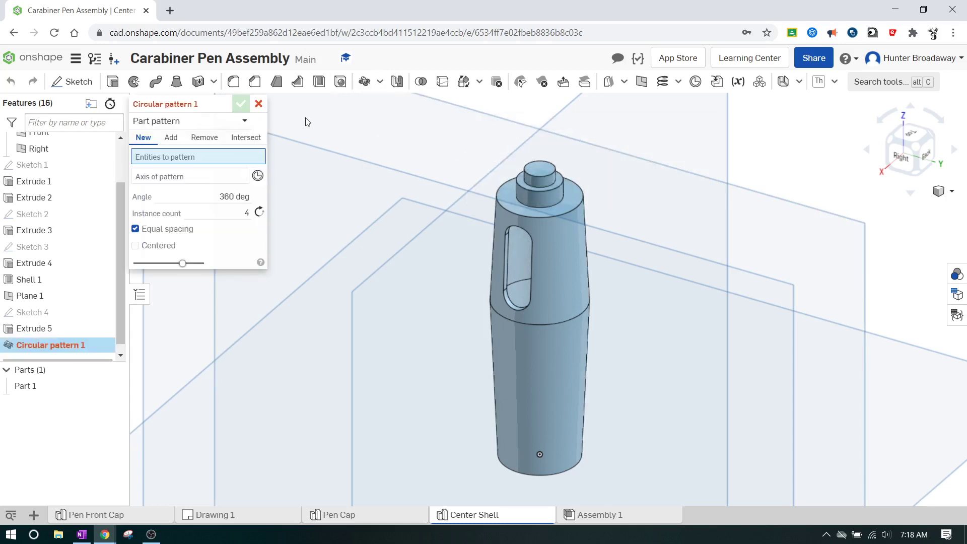
pyautogui.click(243, 124)
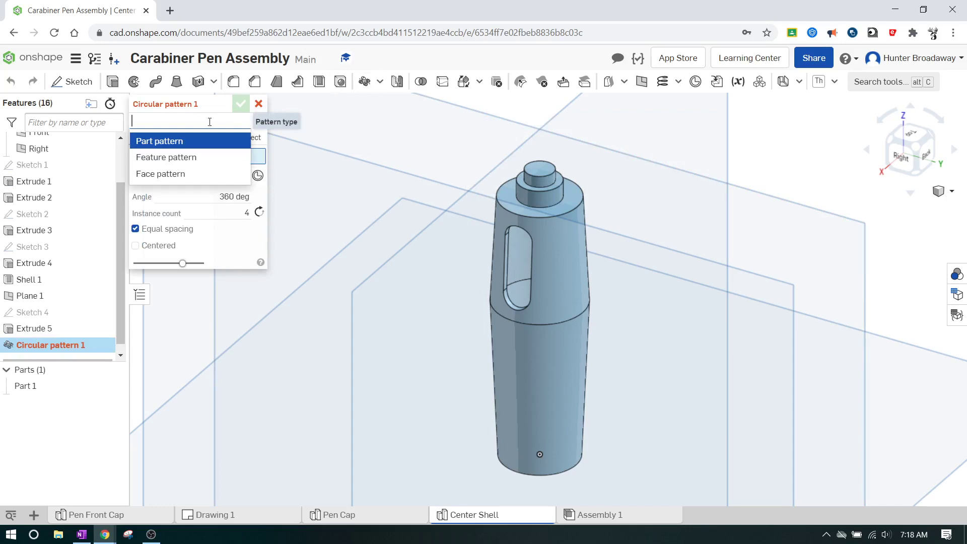
pyautogui.click(162, 158)
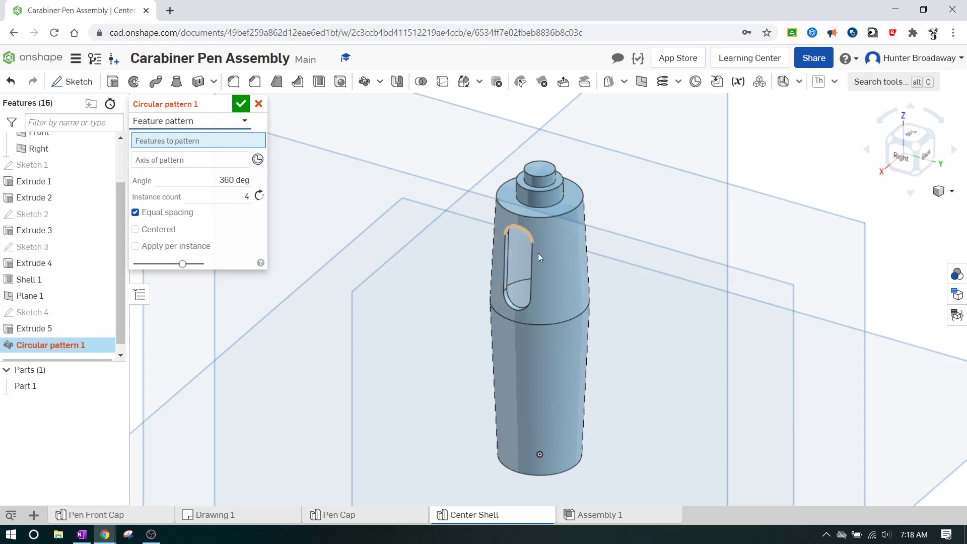
pyautogui.click(528, 293)
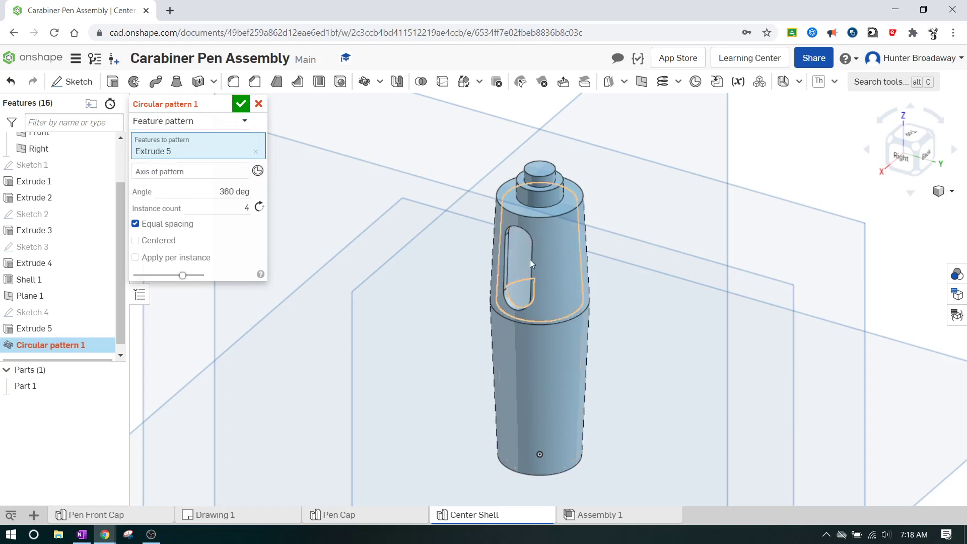
pyautogui.click(208, 173)
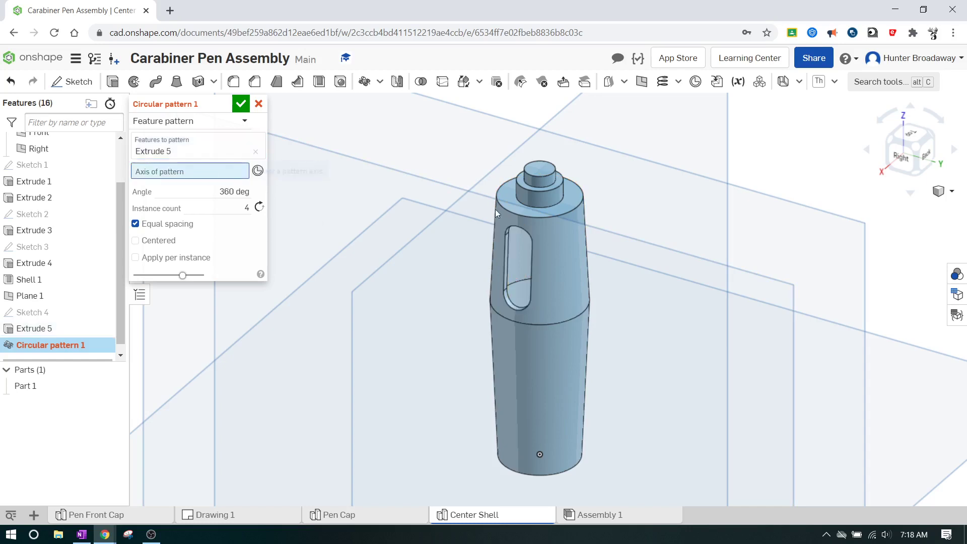
pyautogui.click(543, 216)
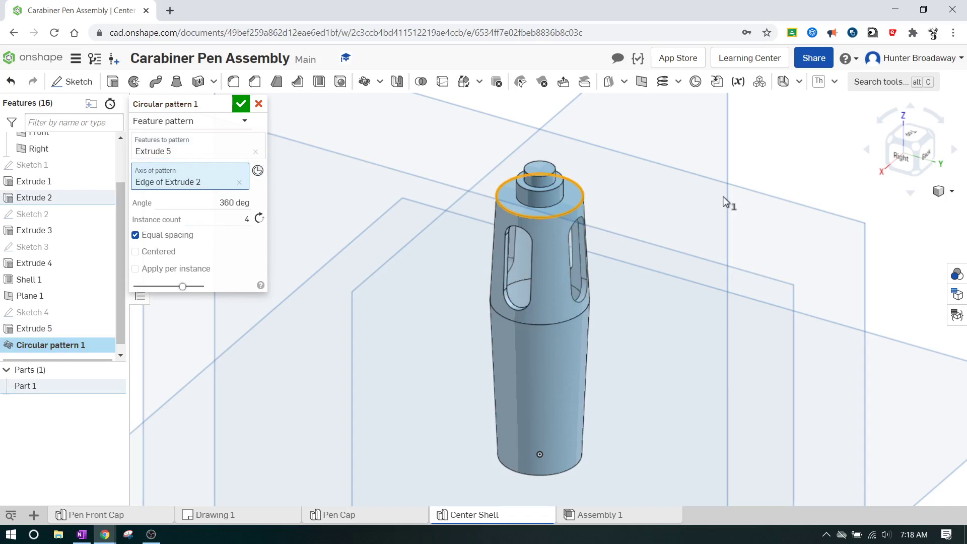
# Step: Review the four slots around the body and confirm the 4-instance, 360° pattern
pyautogui.press('f')
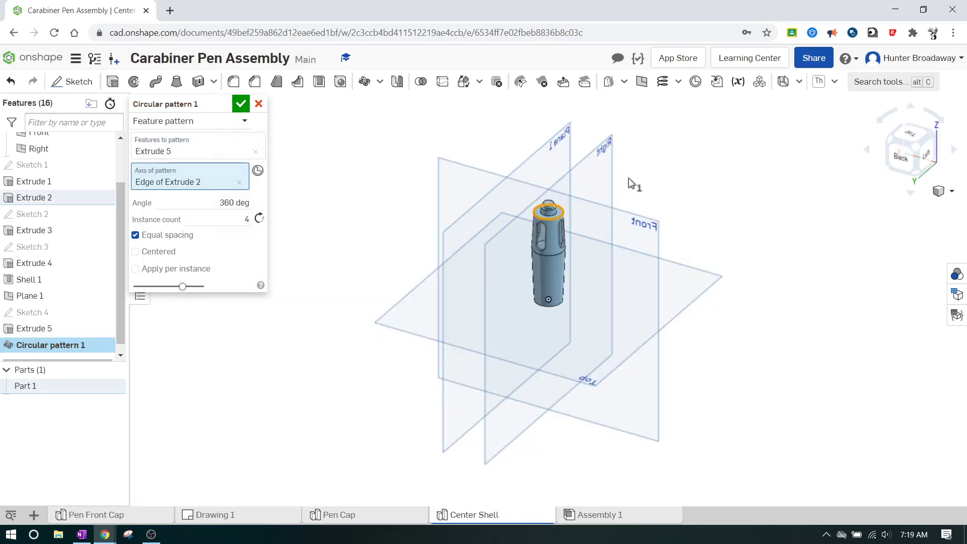
pyautogui.moveTo(633, 186); pyautogui.dragTo(594, 200, button='right')
pyautogui.scroll(3, 592, 212)
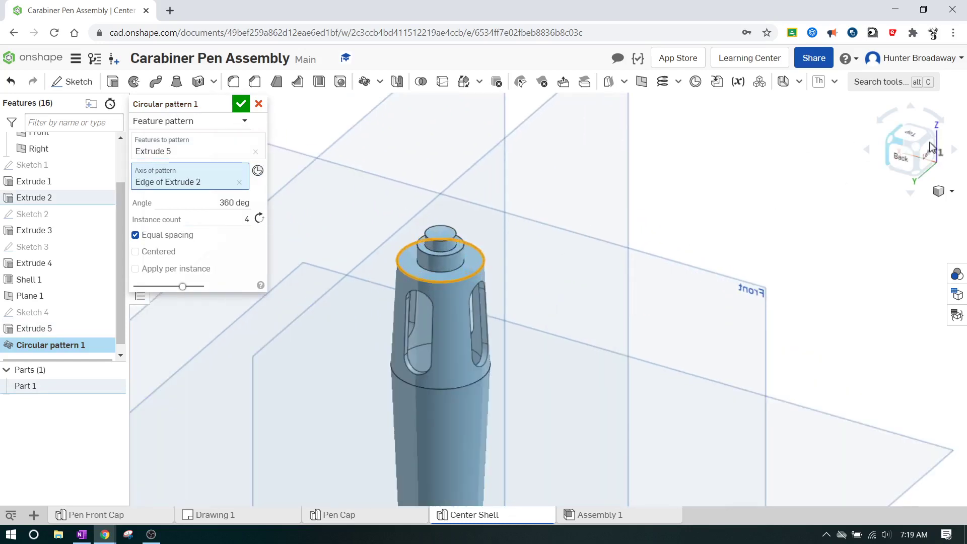
pyautogui.click(937, 140)
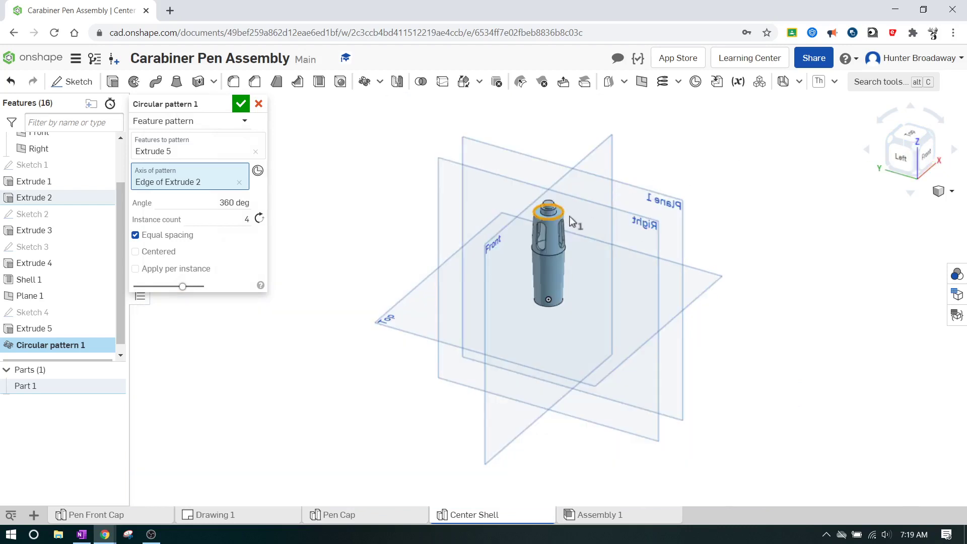
pyautogui.scroll(3, 558, 225)
pyautogui.scroll(3, 558, 225)
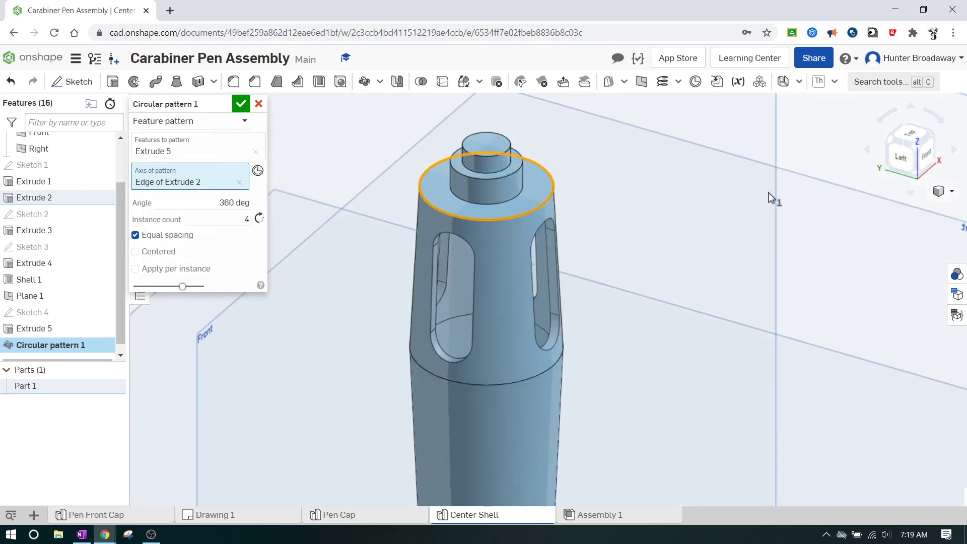
pyautogui.click(241, 104)
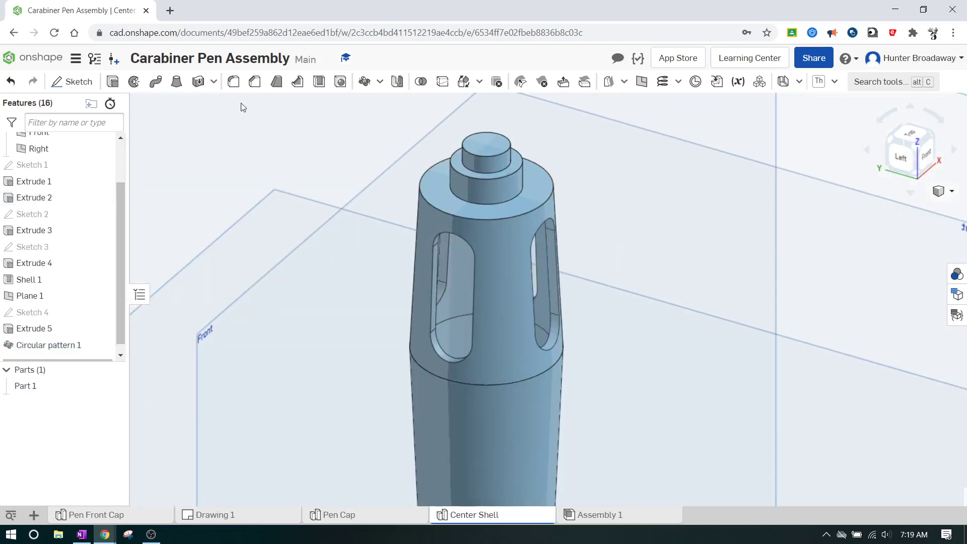
pyautogui.scroll(-5, 385, 191)
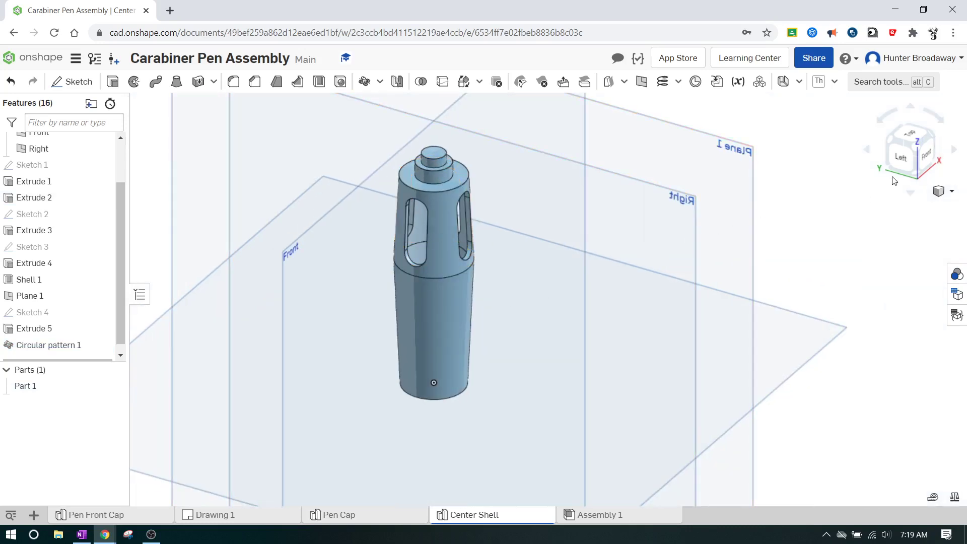
pyautogui.click(899, 158)
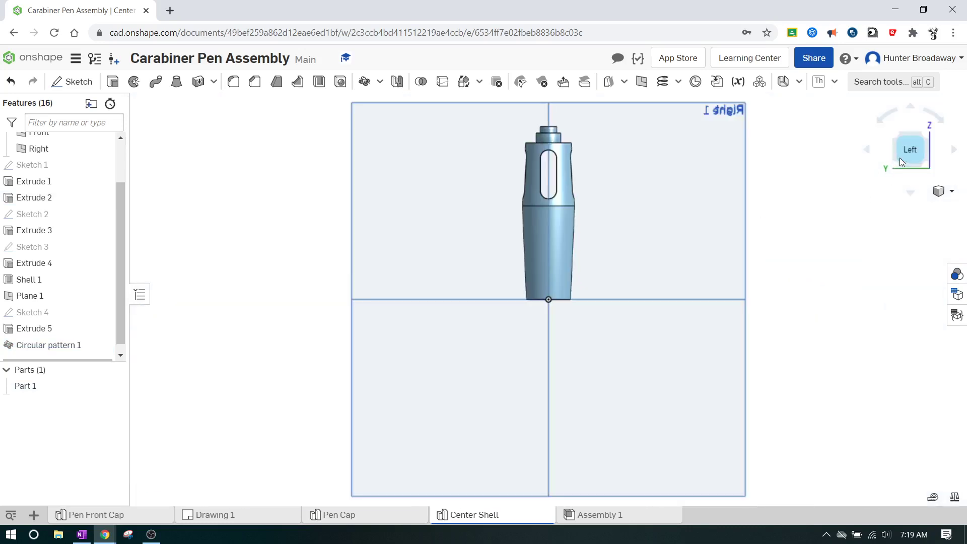
pyautogui.click(925, 135)
pyautogui.scroll(5, 579, 260)
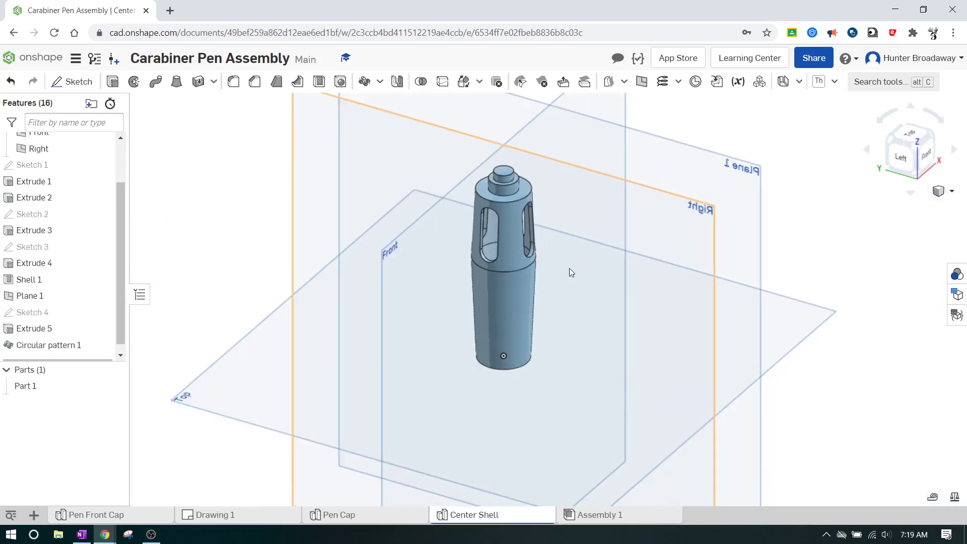